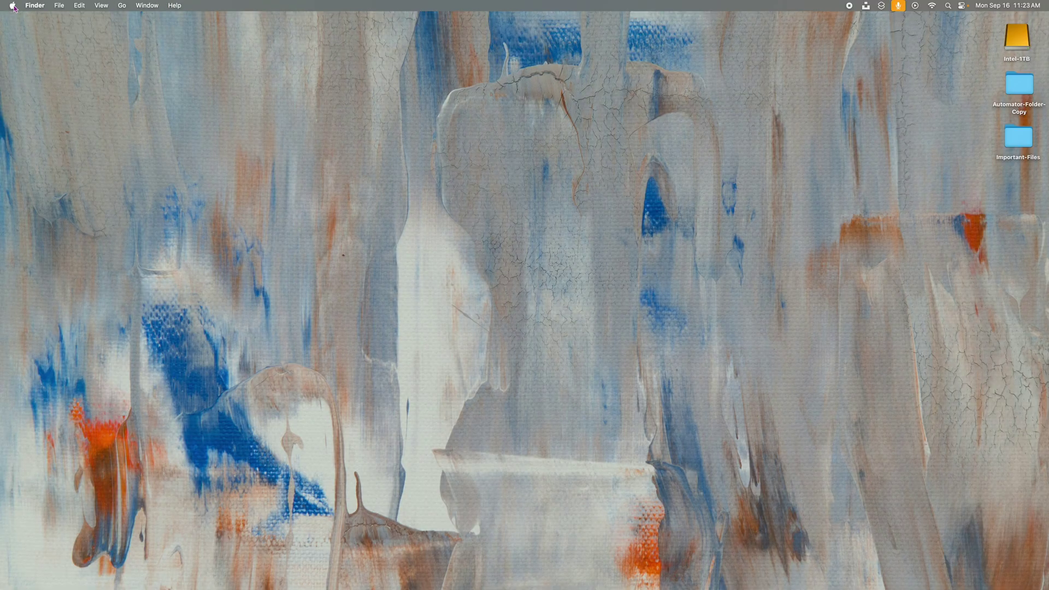
Turn on Show in Menu Bar for Music Recognition in the Control Center settings.
{"action": "left_click", "coordinate": [13, 6]}
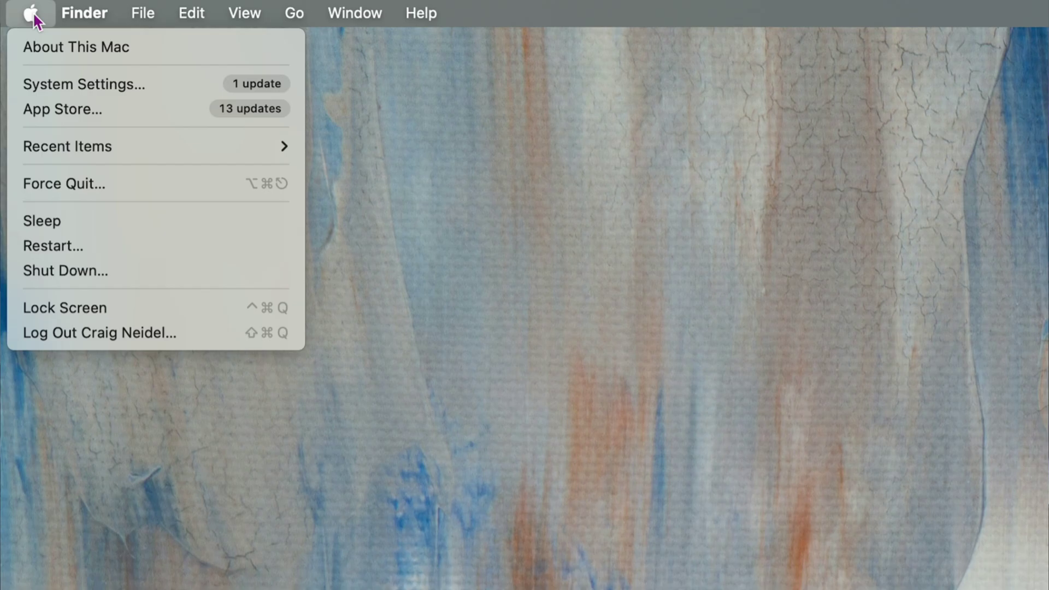
{"action": "left_click", "coordinate": [17, 37]}
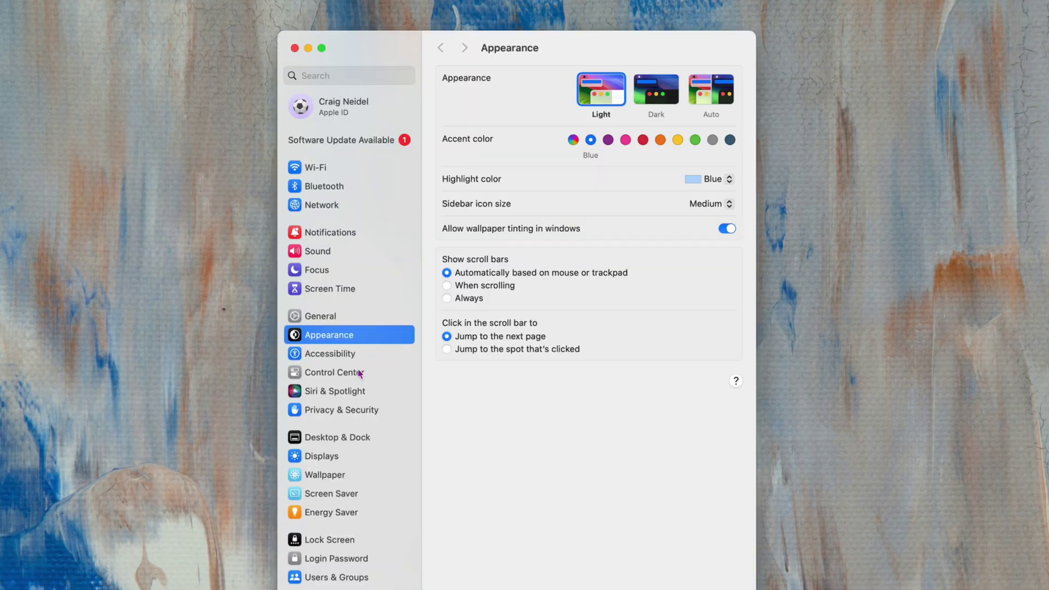
{"action": "left_click", "coordinate": [360, 375]}
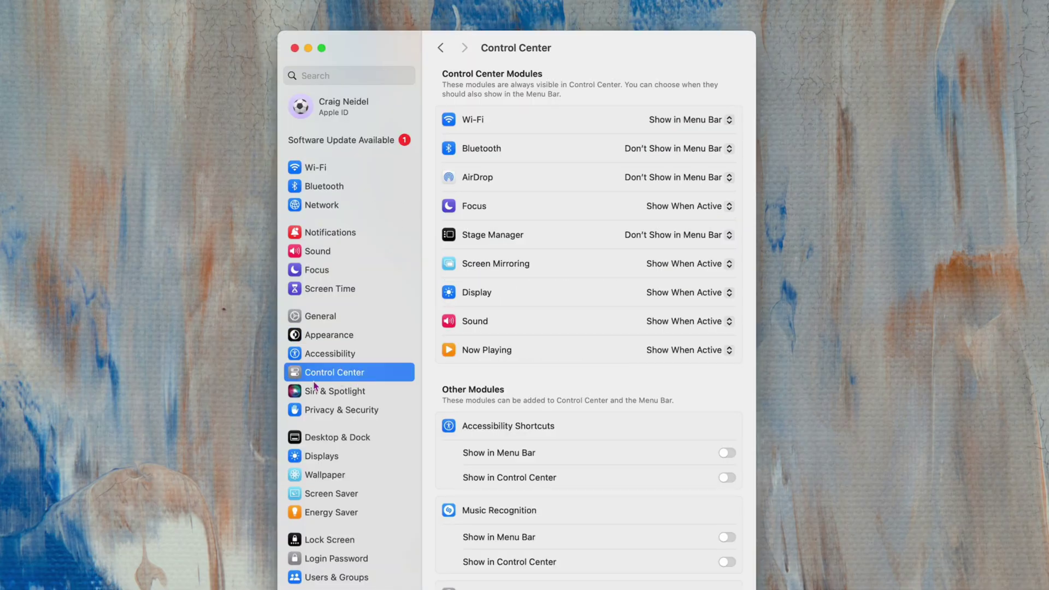
{"action": "scroll", "coordinate": [616, 449], "scroll_direction": "down", "scroll_amount": 1}
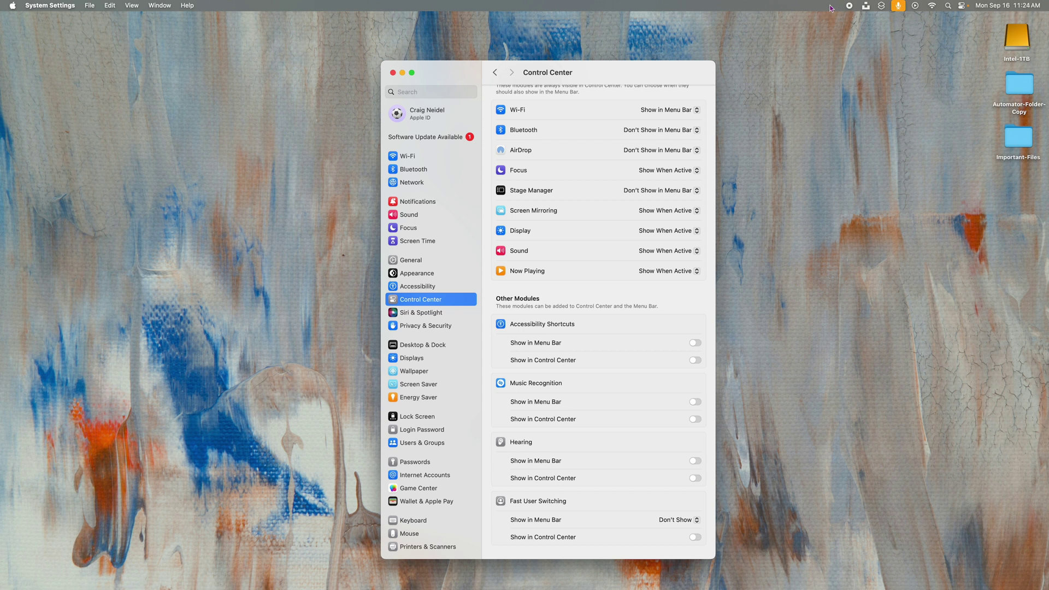
{"action": "left_click", "coordinate": [696, 403]}
Play the U2 "One" official music video on YouTube and identify the song with Music Recognition.
{"action": "left_click", "coordinate": [832, 7]}
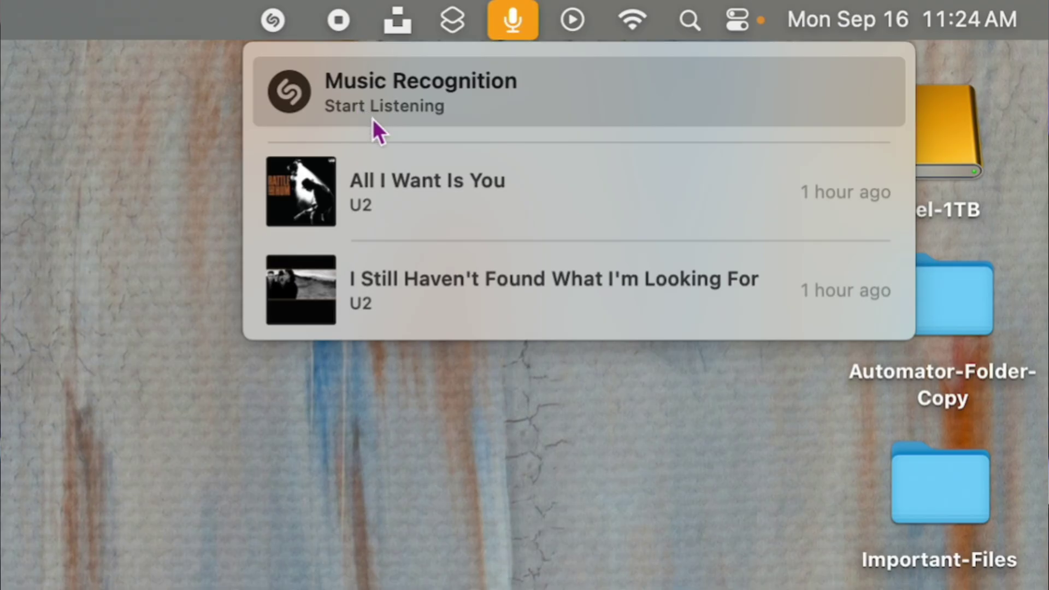
{"action": "mouse_move", "coordinate": [372, 159]}
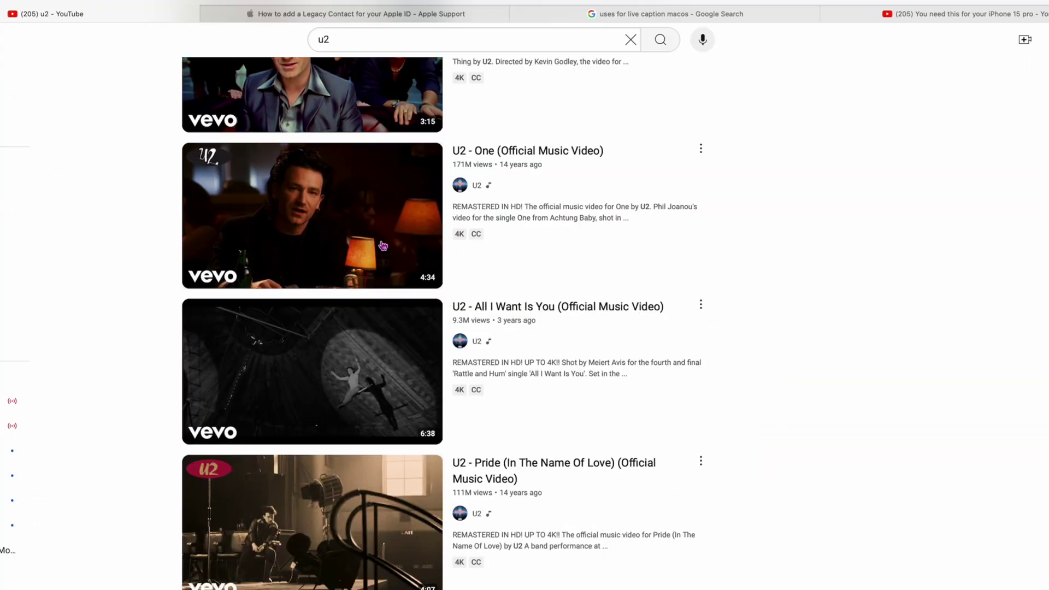
{"action": "mouse_move", "coordinate": [362, 229]}
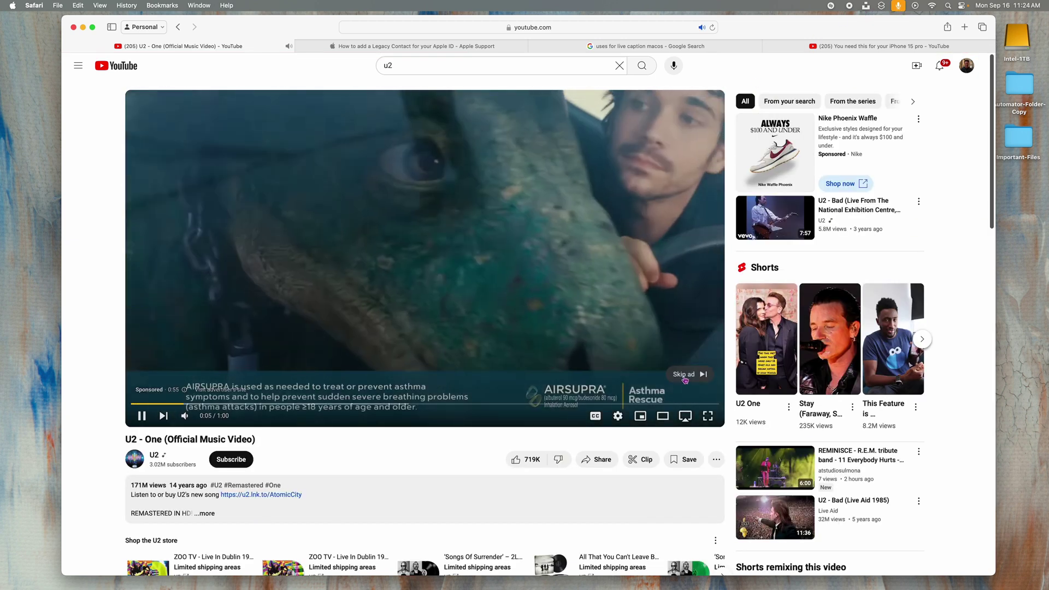
{"action": "left_click", "coordinate": [690, 377]}
{"action": "left_click", "coordinate": [831, 7]}
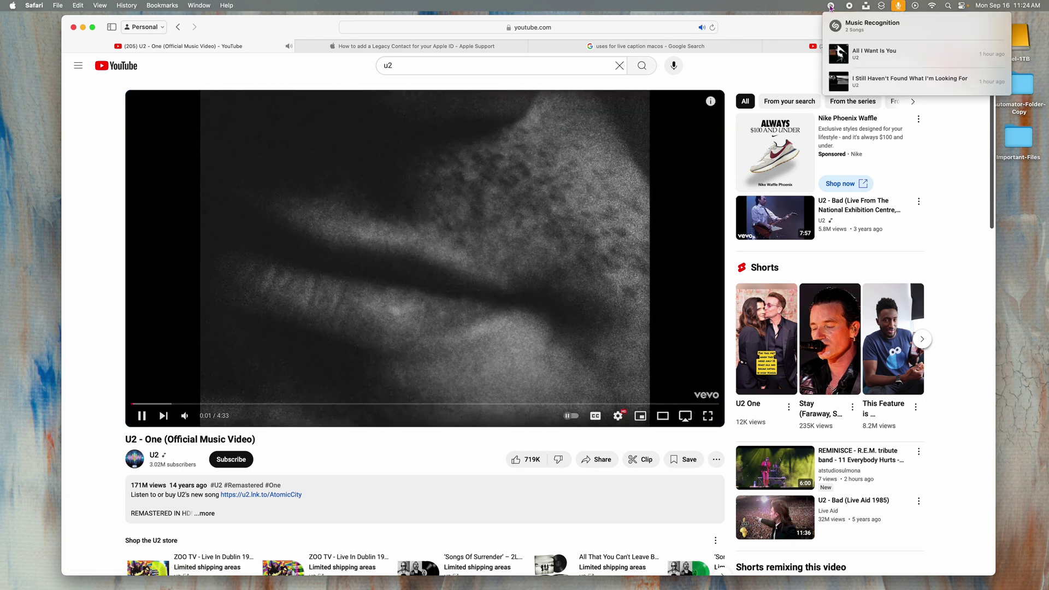
{"action": "left_click", "coordinate": [860, 32]}
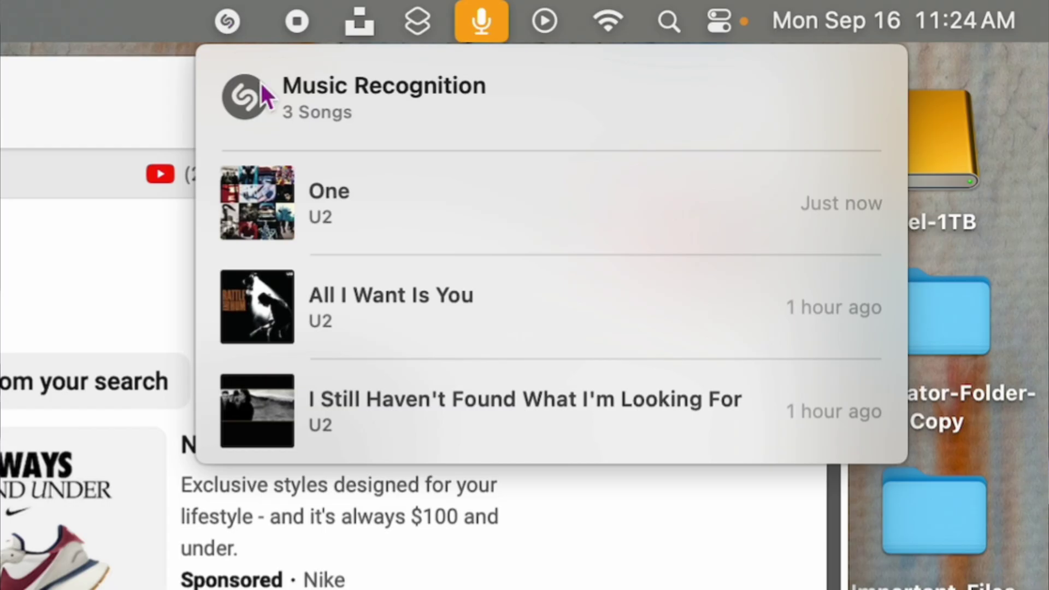
{"action": "mouse_move", "coordinate": [356, 241]}
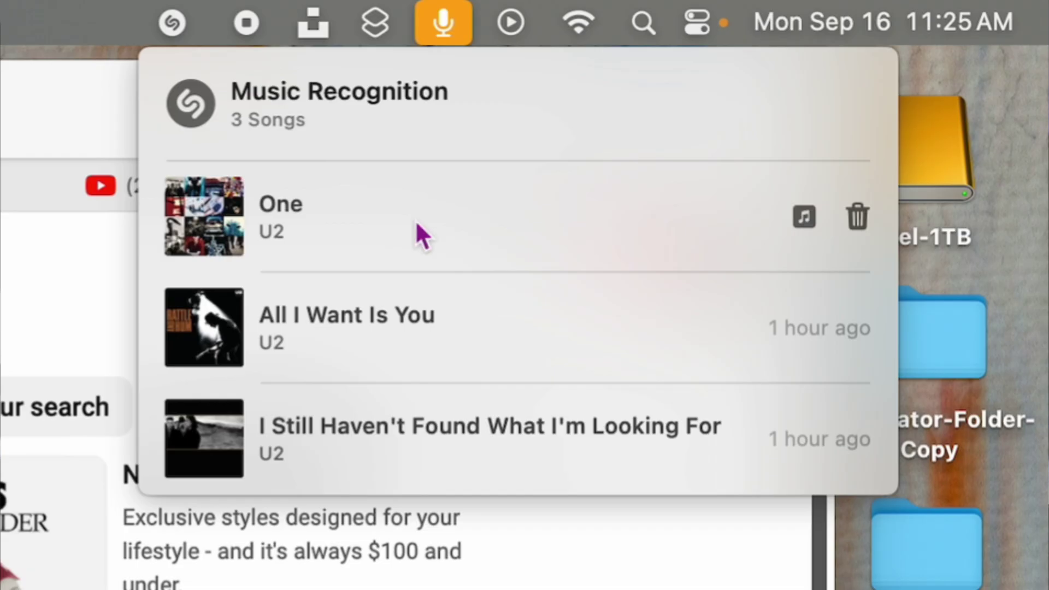
{"action": "mouse_move", "coordinate": [870, 224]}
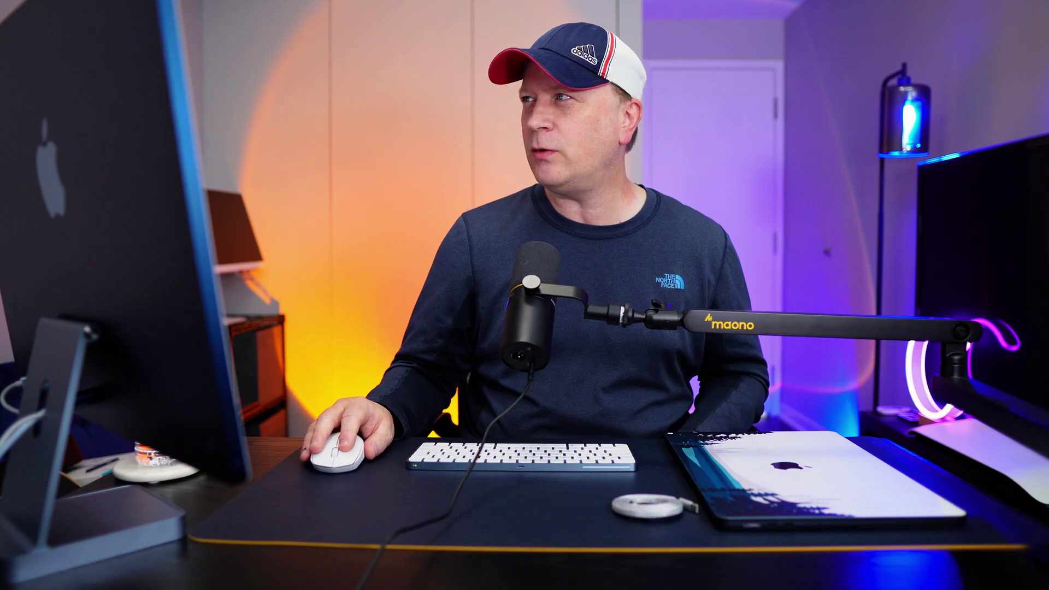
{"action": "mouse_move", "coordinate": [855, 86]}
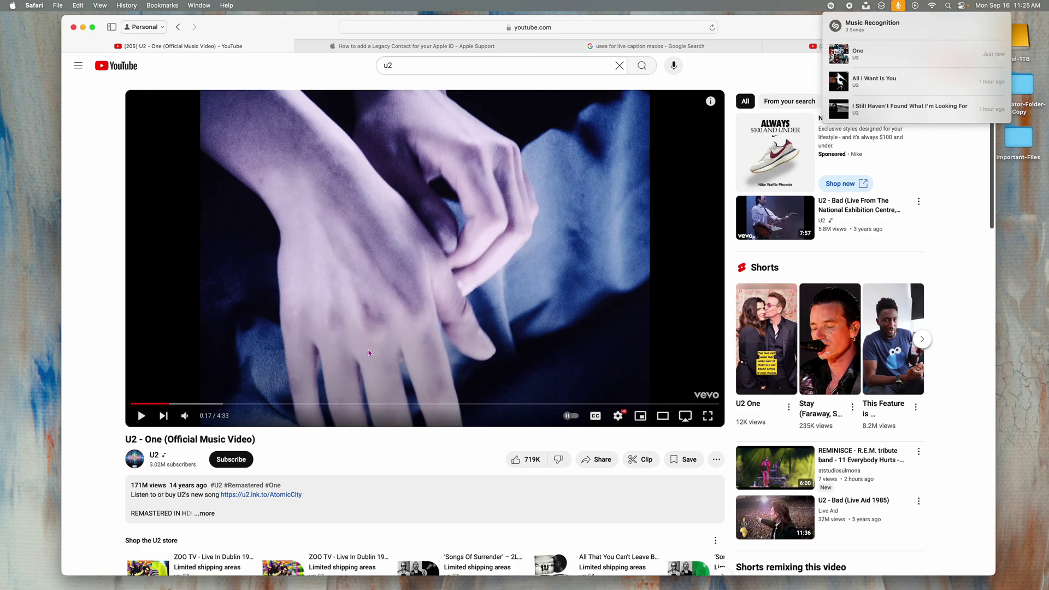
{"action": "left_click", "coordinate": [760, 30]}
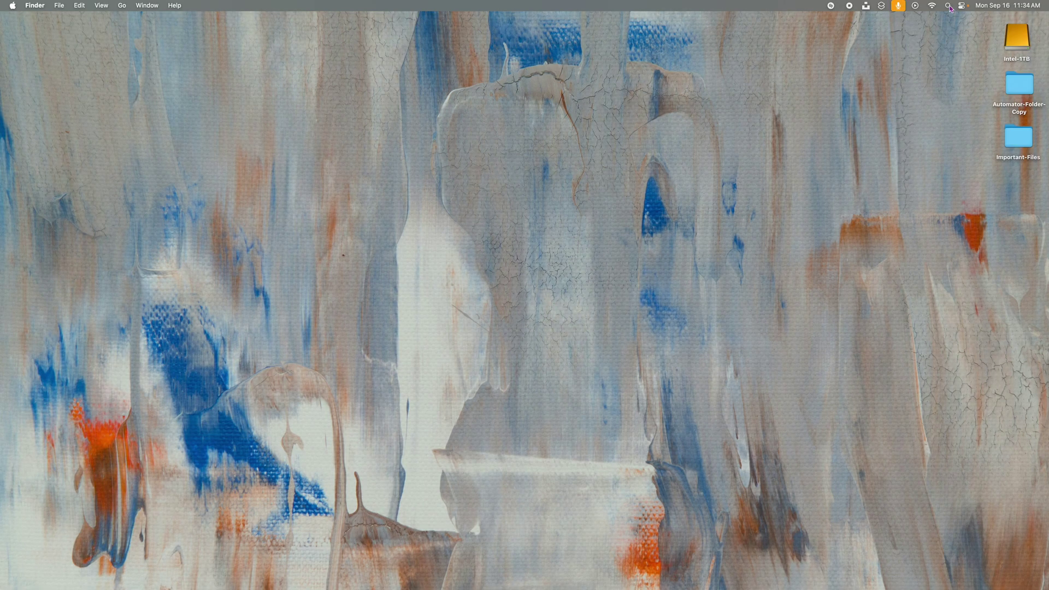
Open Terminal, enlarge its window to 145×38, and run the networkquality command.
{"action": "left_click", "coordinate": [949, 6]}
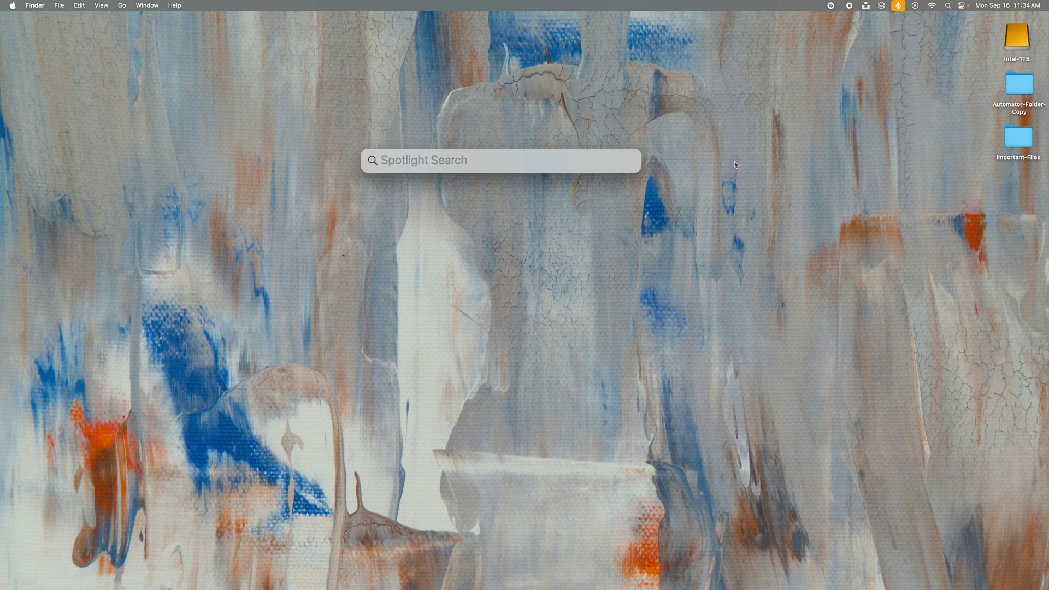
{"action": "type", "text": "Term"}
{"action": "key", "text": "Return"}
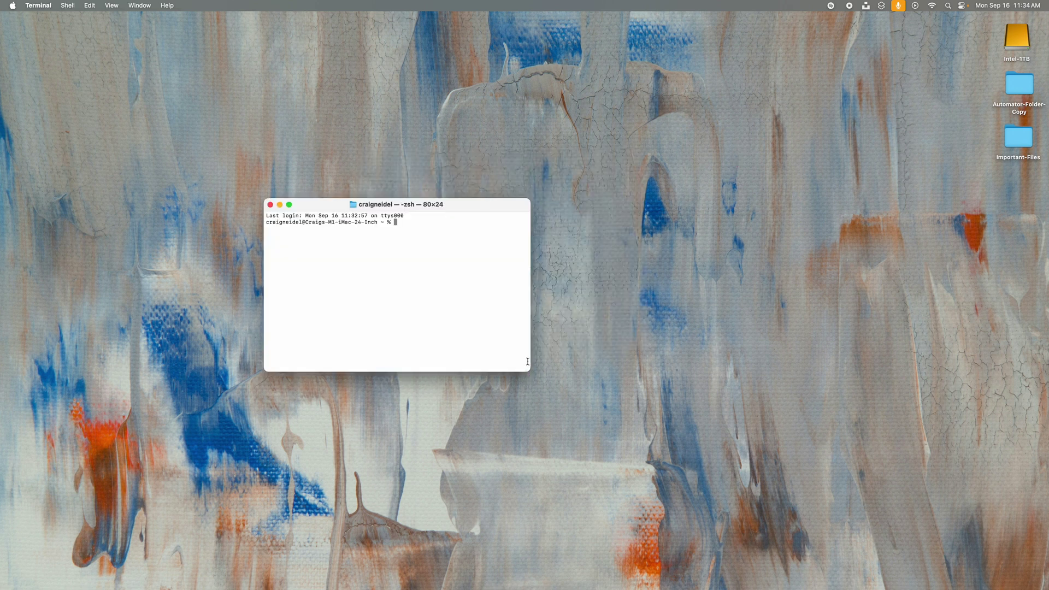
{"action": "left_click_drag", "start_coordinate": [529, 372], "coordinate": [741, 465]}
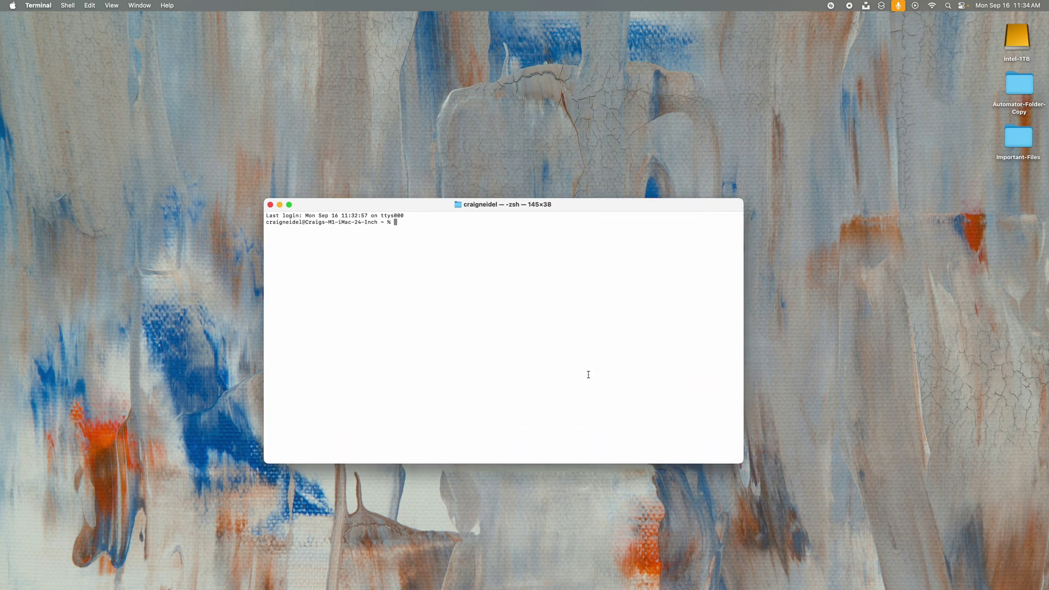
{"action": "type", "text": "networkquality"}
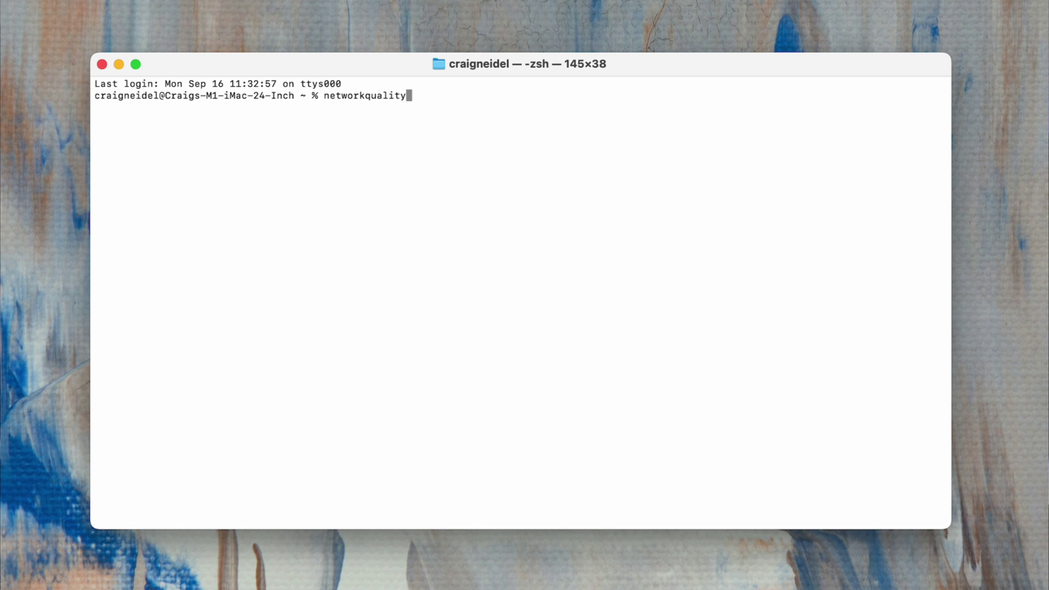
{"action": "key", "text": "Return"}
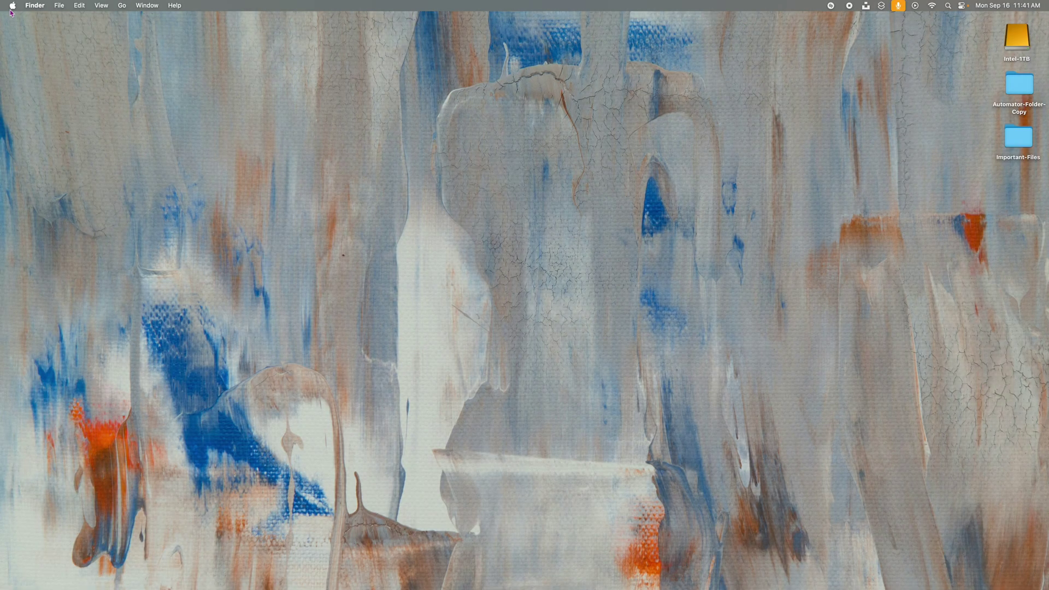
Open the Legacy Contact setup in the Apple ID's Sign-In & Security settings, and switch to Safari.
{"action": "left_click", "coordinate": [13, 7]}
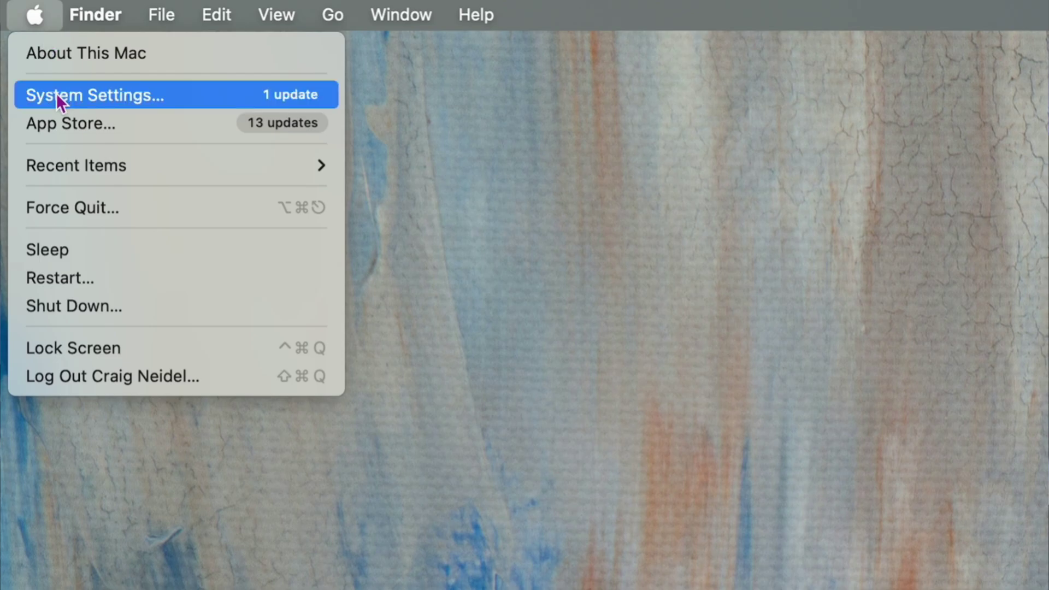
{"action": "left_click", "coordinate": [57, 94]}
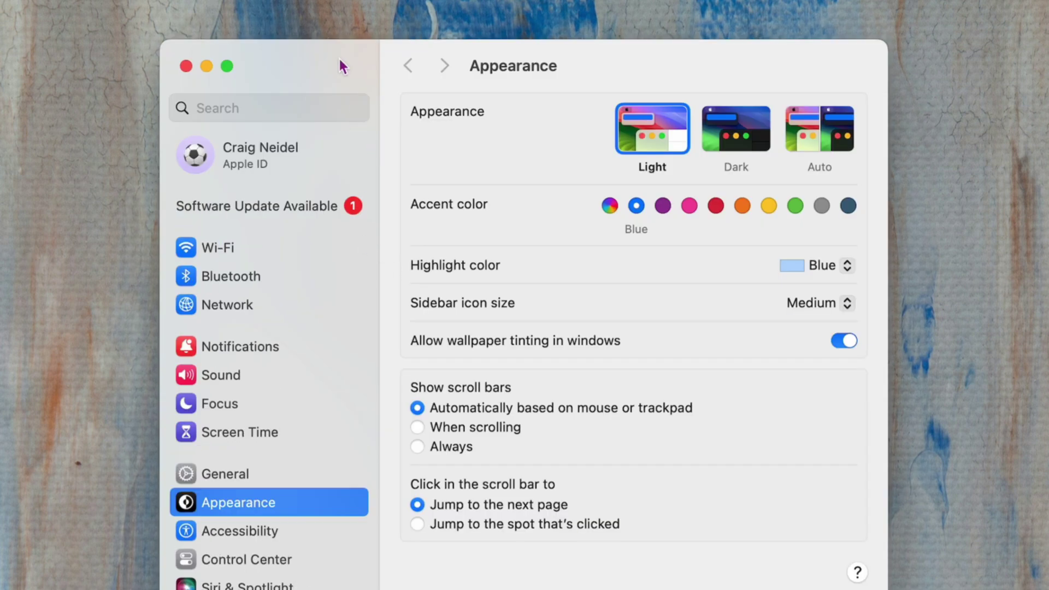
{"action": "left_click_drag", "start_coordinate": [339, 59], "coordinate": [338, 58]}
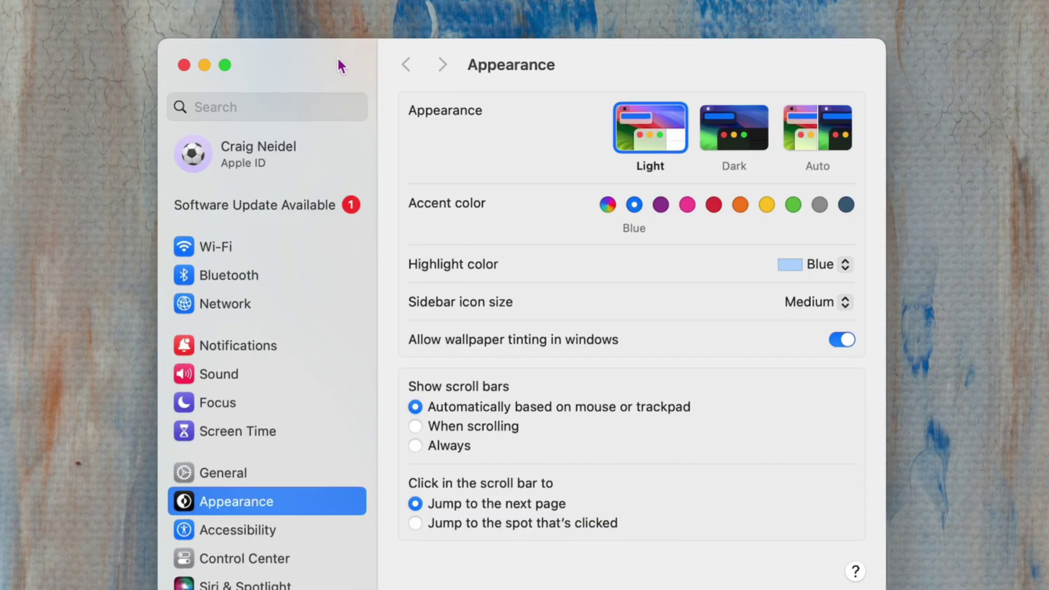
{"action": "left_click", "coordinate": [247, 170]}
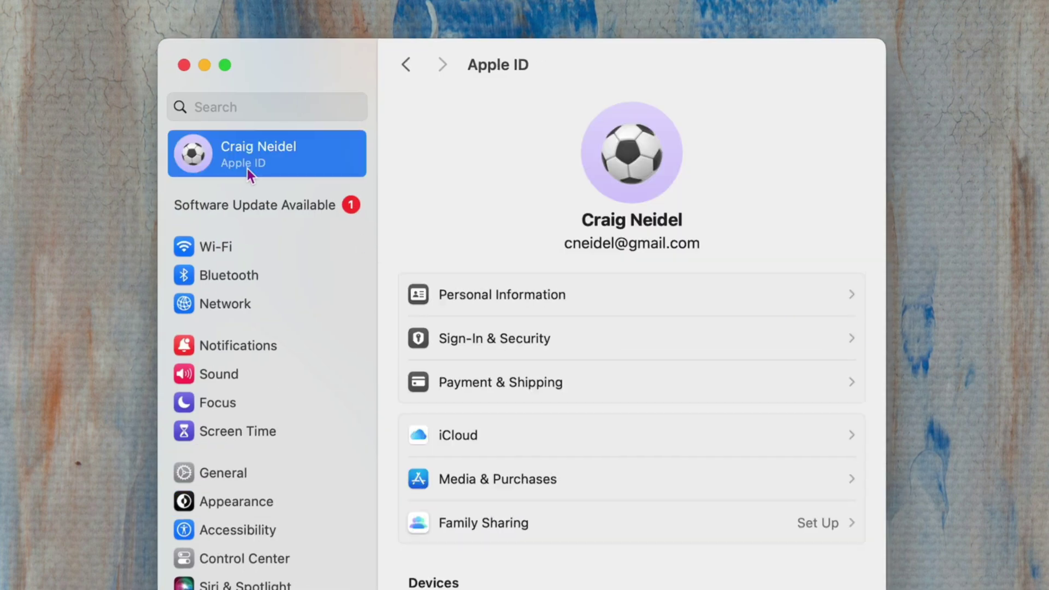
{"action": "left_click", "coordinate": [500, 337]}
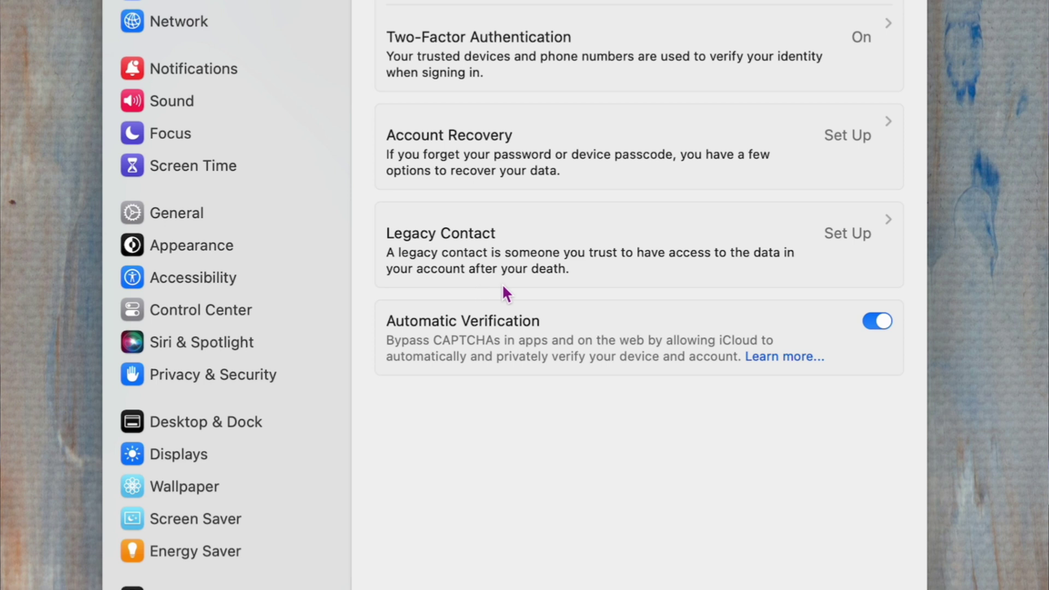
{"action": "left_click", "coordinate": [861, 235]}
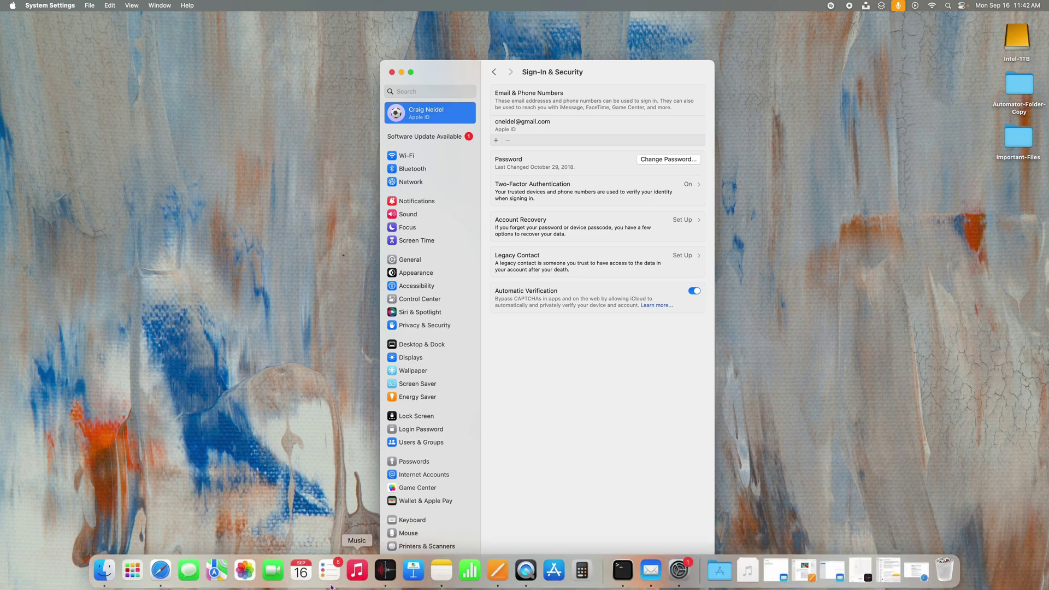
{"action": "left_click", "coordinate": [160, 571]}
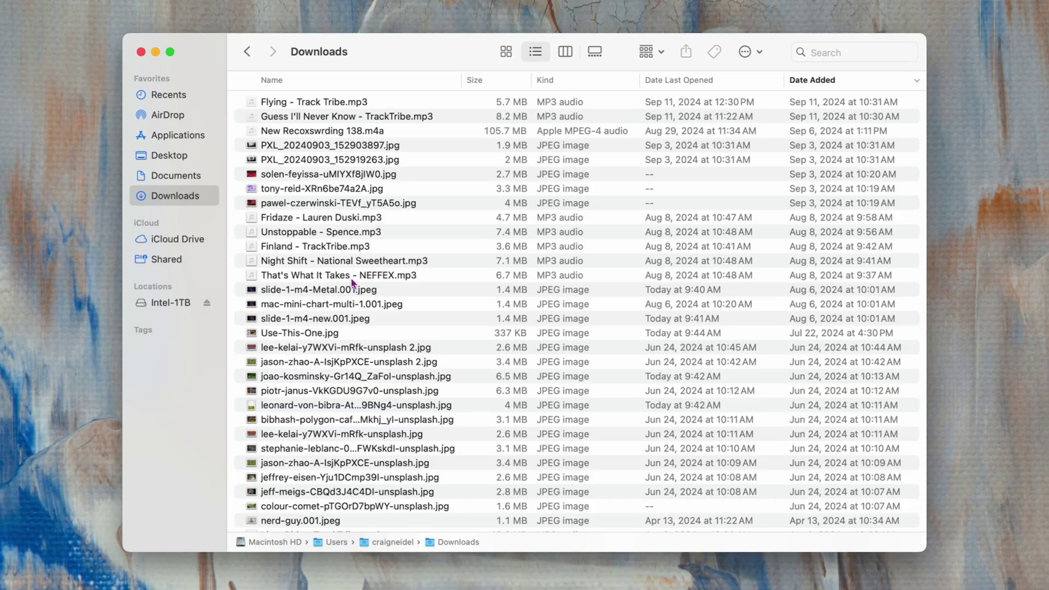
Lock Use-This-One.jpg in the Downloads folder through its file info window.
{"action": "left_click", "coordinate": [303, 336]}
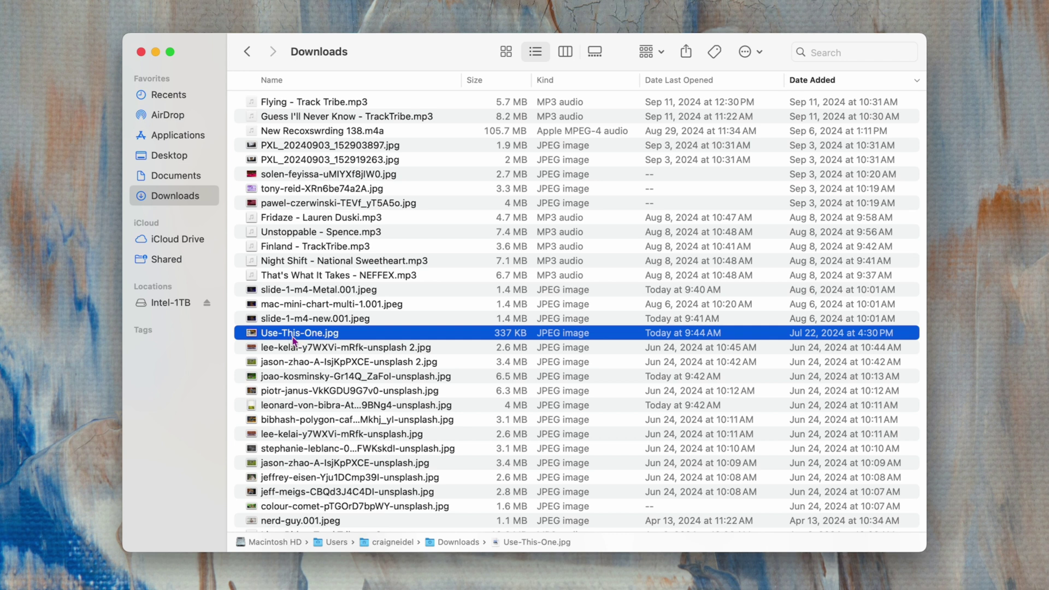
{"action": "right_click", "coordinate": [294, 339]}
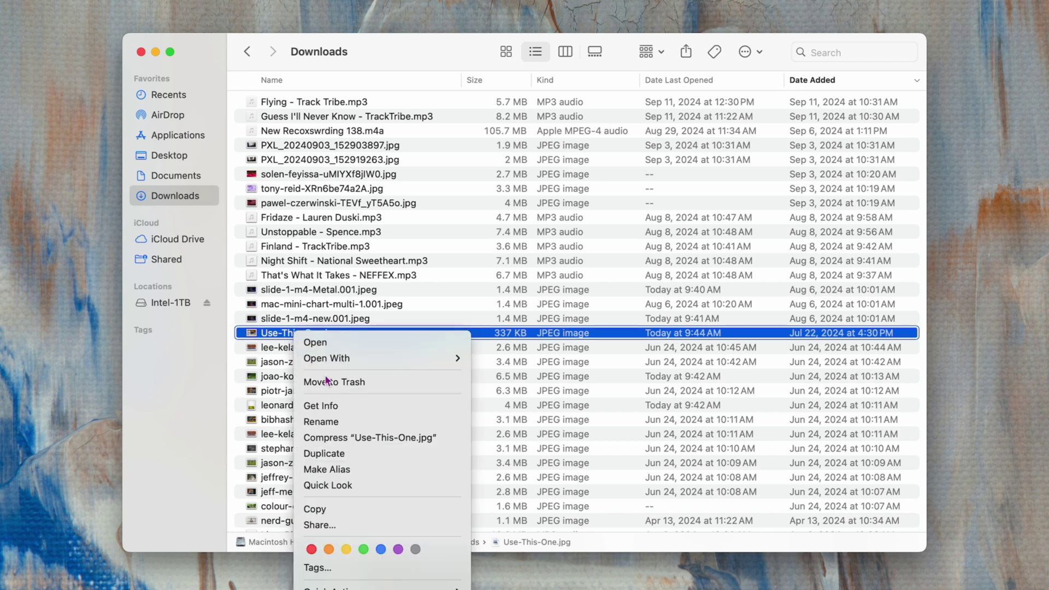
{"action": "left_click", "coordinate": [326, 411]}
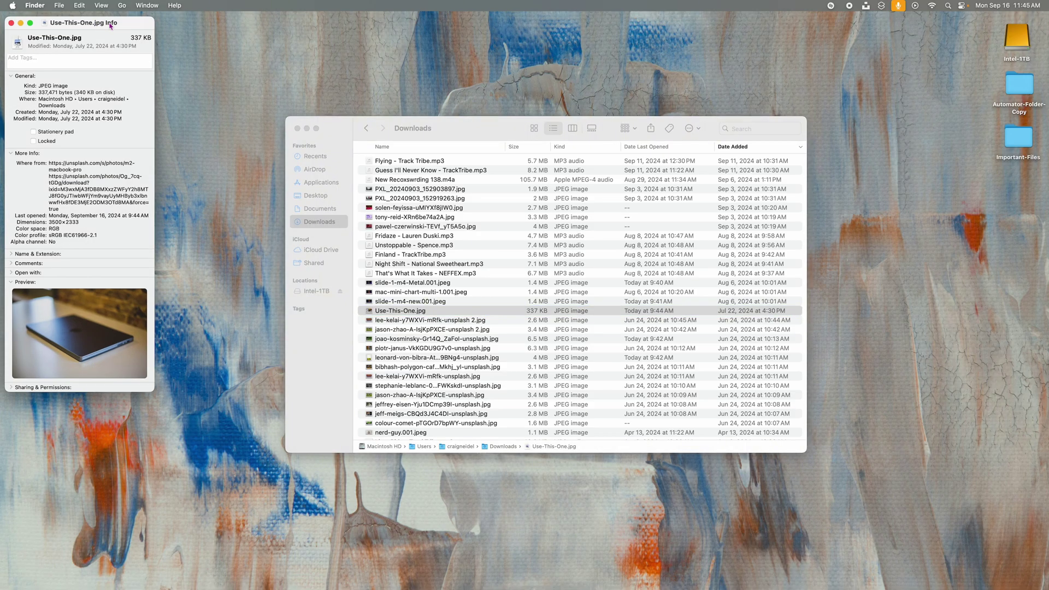
{"action": "left_click_drag", "start_coordinate": [110, 25], "coordinate": [234, 111]}
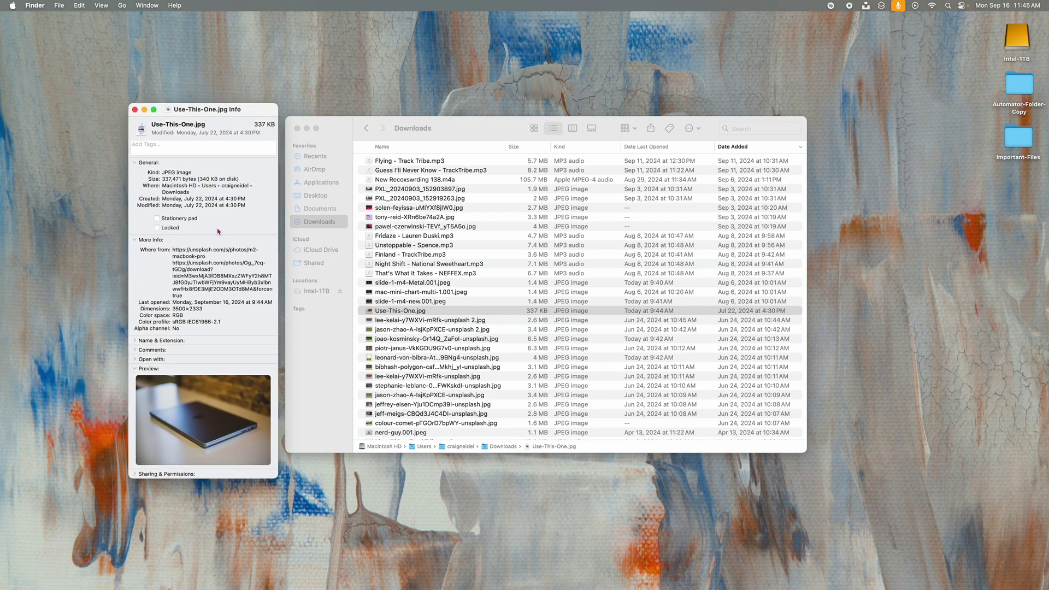
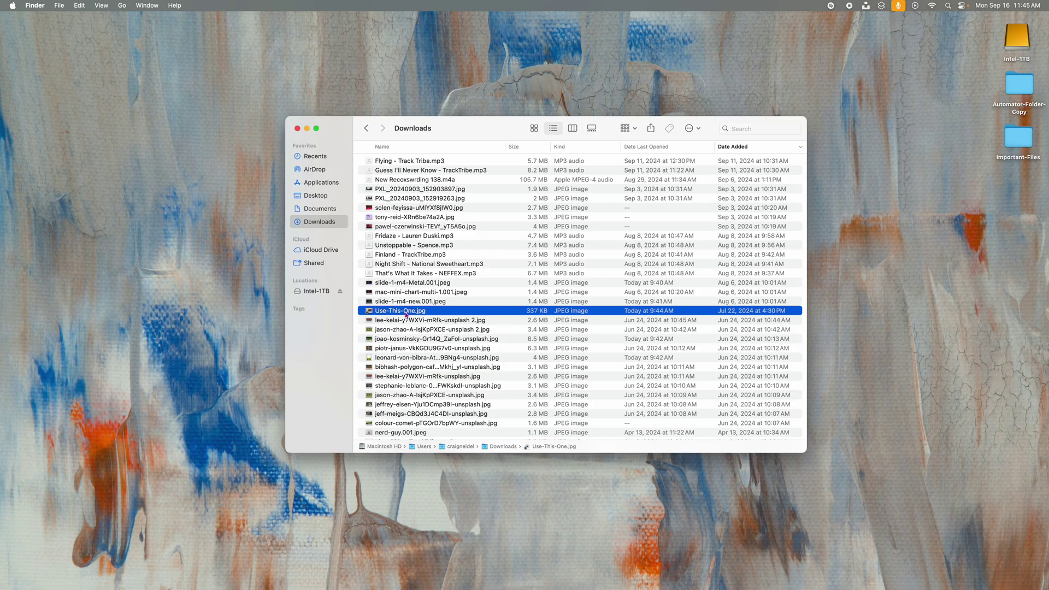
View the locked Use-This-One.jpg in Preview and close the image window.
{"action": "double_click", "coordinate": [406, 313]}
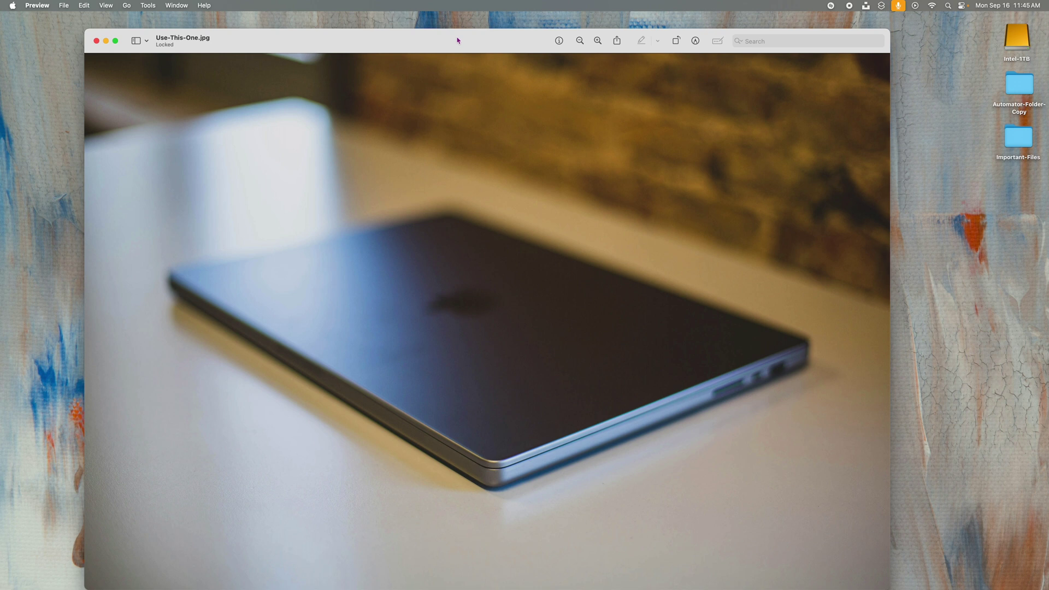
{"action": "left_click_drag", "start_coordinate": [458, 40], "coordinate": [456, 22]}
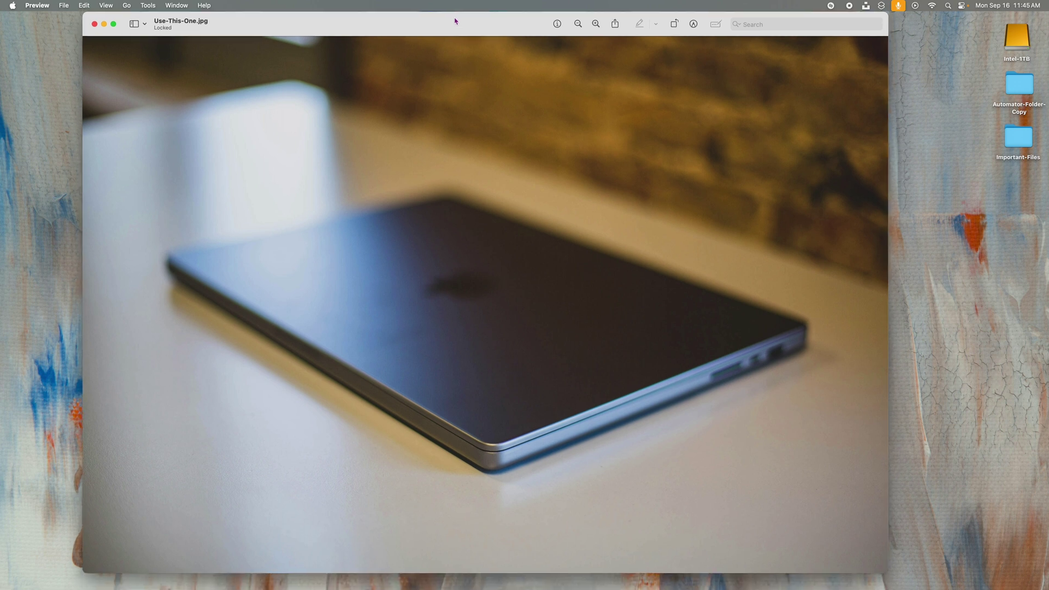
{"action": "left_click", "coordinate": [95, 24]}
Try to move the locked Use-This-One.jpg to the Trash, and cancel the move.
{"action": "right_click", "coordinate": [407, 317]}
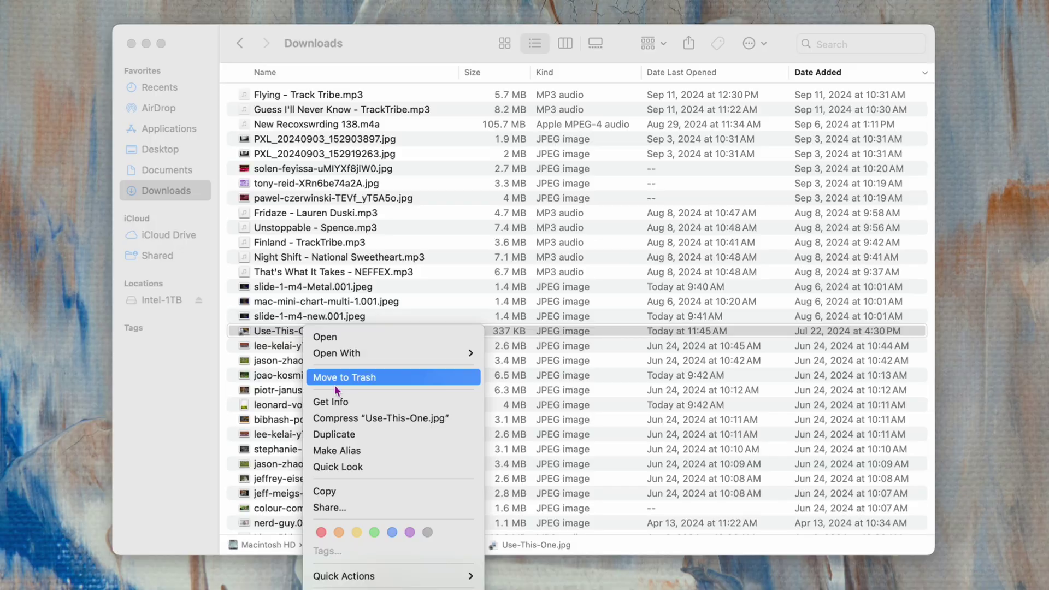
{"action": "left_click", "coordinate": [334, 379]}
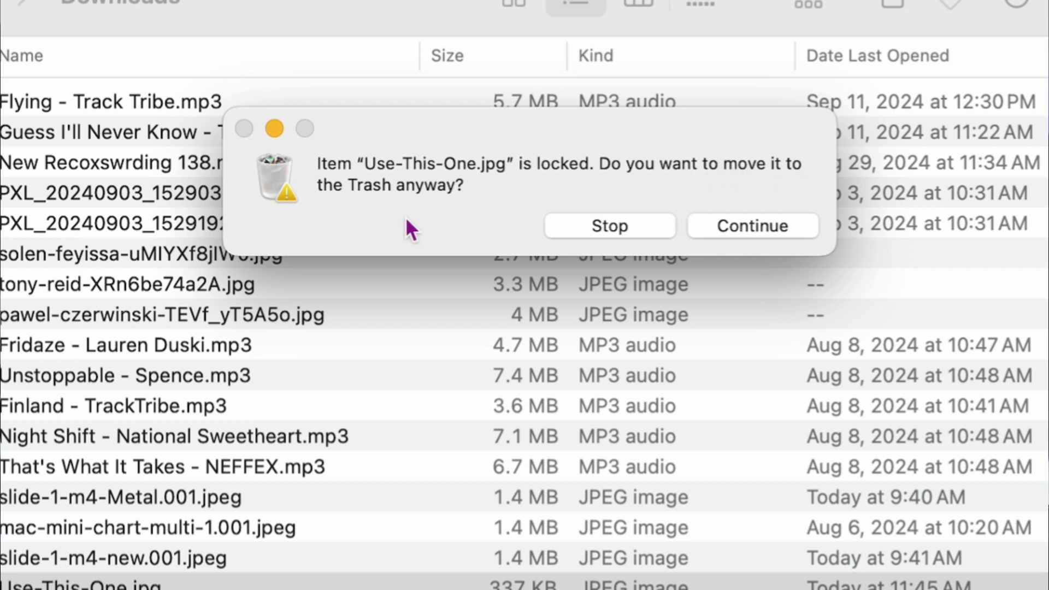
{"action": "left_click", "coordinate": [591, 229]}
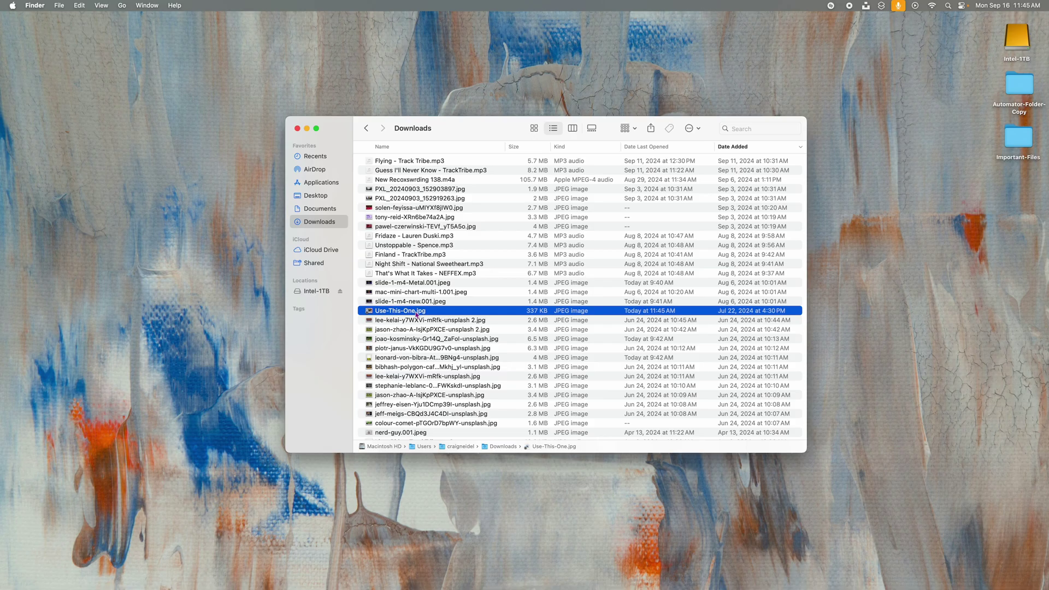
Try to draw a freehand sketch stroke across the locked Use-This-One.jpg in Preview, and cancel the edit without unlocking the file.
{"action": "double_click", "coordinate": [417, 311]}
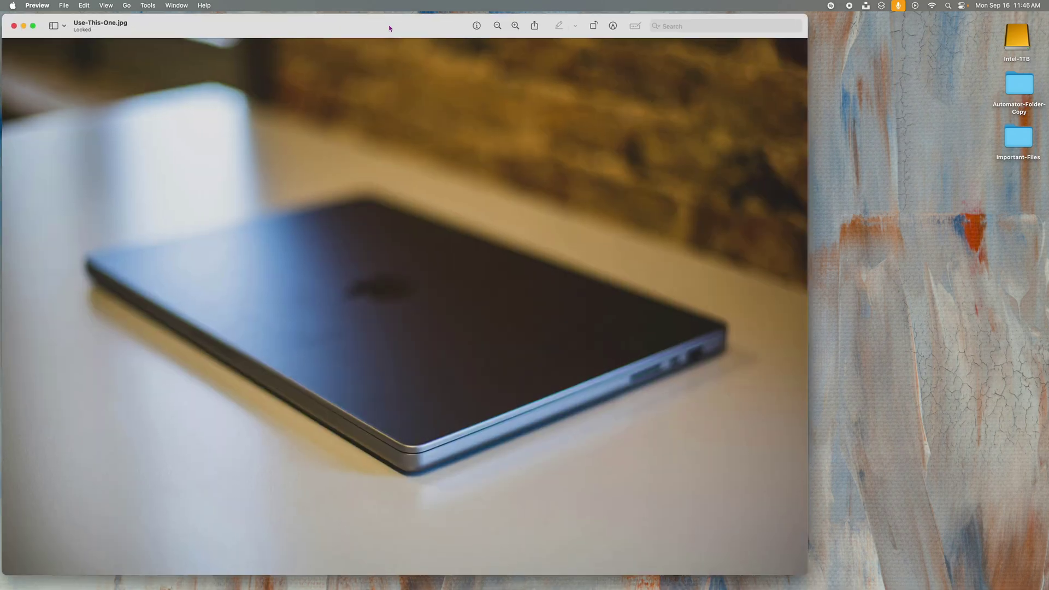
{"action": "left_click_drag", "start_coordinate": [390, 28], "coordinate": [494, 25]}
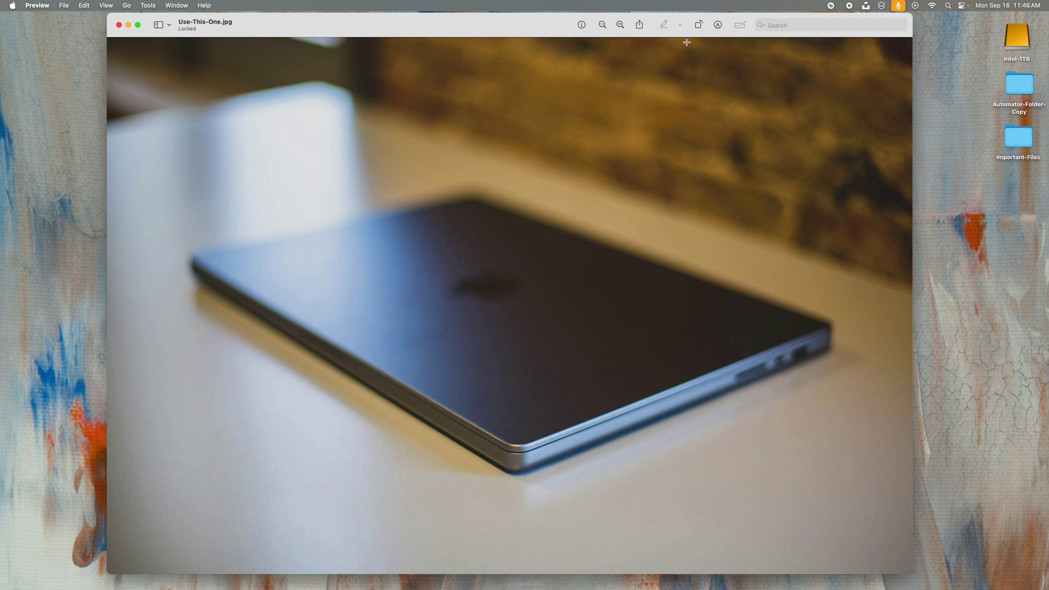
{"action": "left_click", "coordinate": [718, 24]}
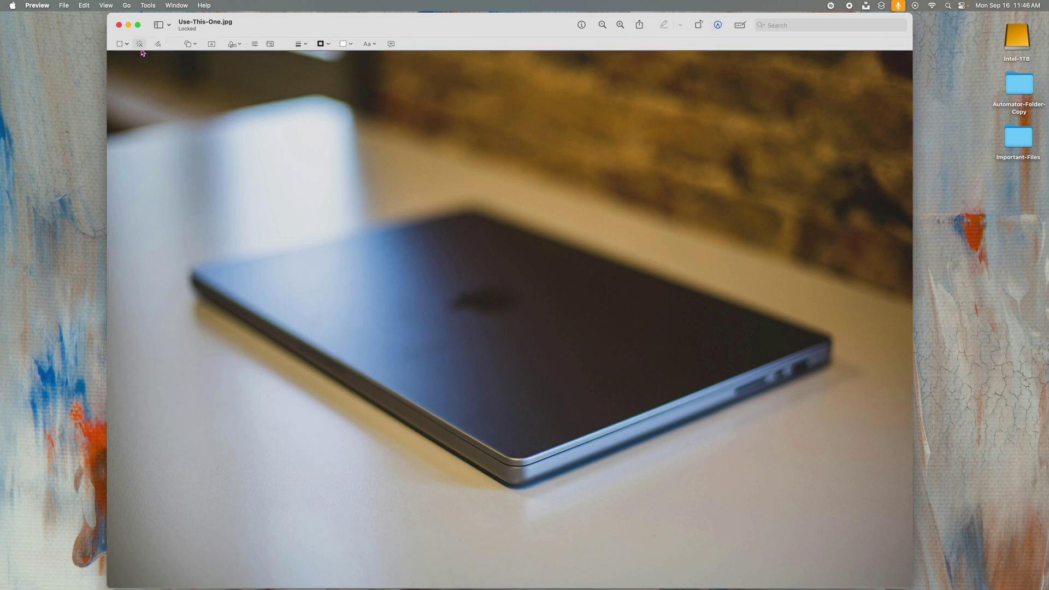
{"action": "left_click", "coordinate": [158, 44]}
{"action": "mouse_move", "coordinate": [230, 141]}
{"action": "left_mouse_down"}
{"action": "mouse_move", "coordinate": [355, 273]}
{"action": "mouse_move", "coordinate": [597, 405]}
{"action": "left_mouse_up"}
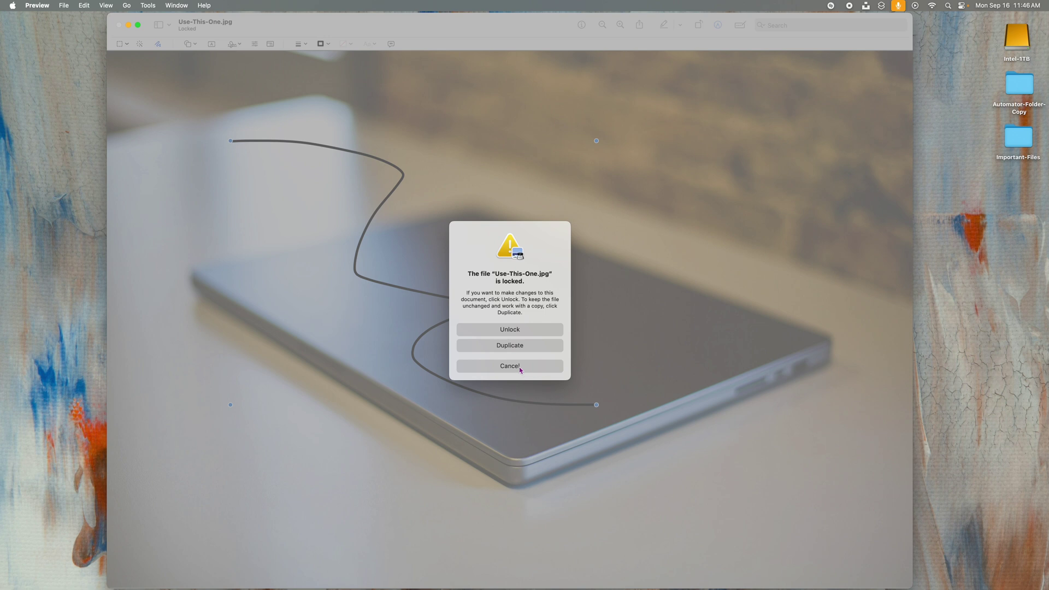
{"action": "left_click", "coordinate": [520, 368]}
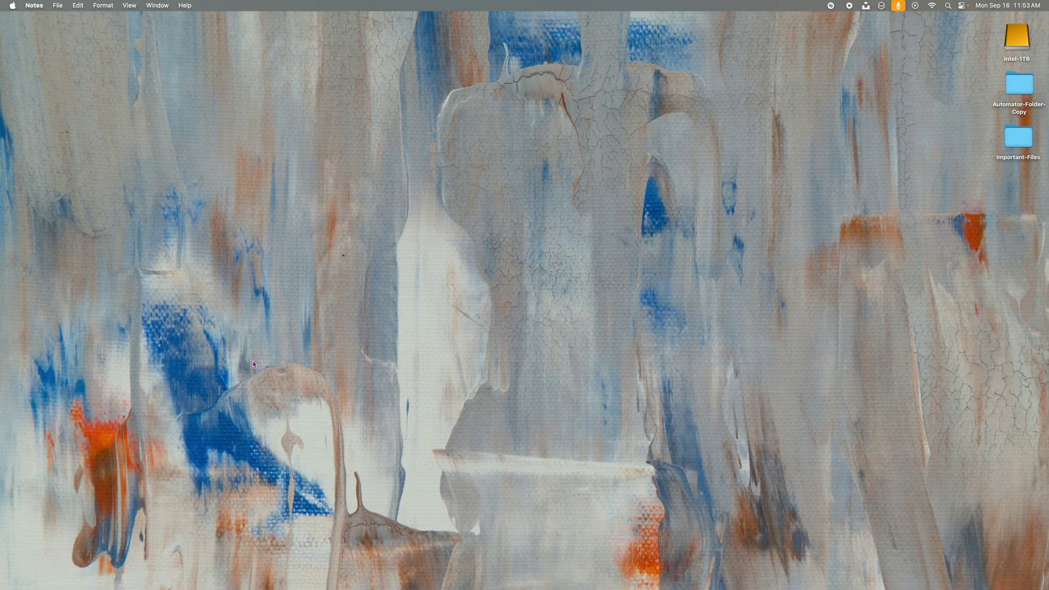
Show the Downloads folder in a new Finder window, and enlarge and reposition that window on the desktop.
{"action": "mouse_move", "coordinate": [175, 573]}
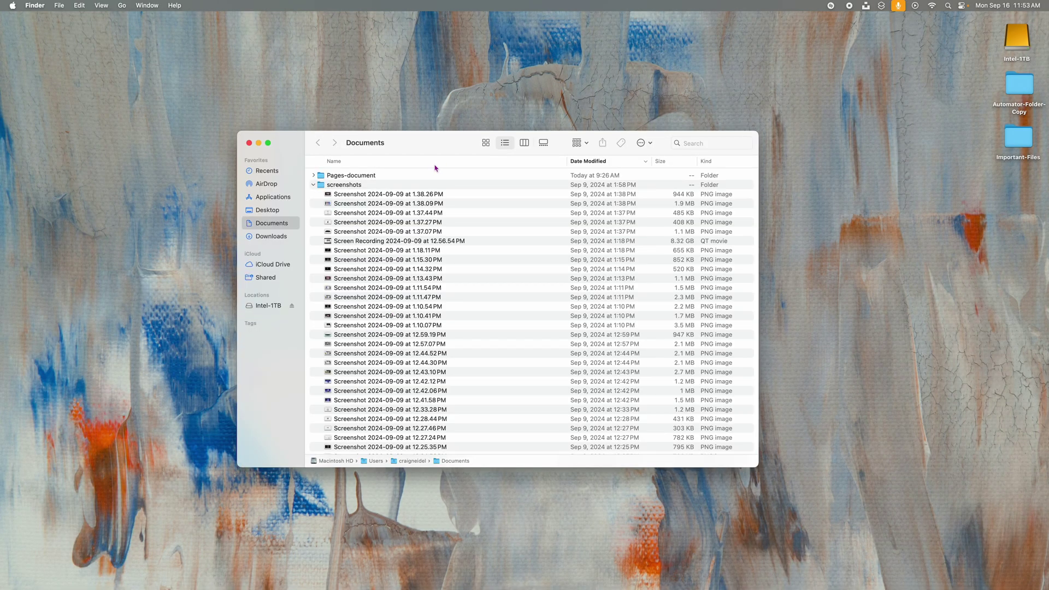
{"action": "mouse_move", "coordinate": [437, 153]}
{"action": "left_mouse_down"}
{"action": "mouse_move", "coordinate": [452, 150]}
{"action": "mouse_move", "coordinate": [432, 147]}
{"action": "left_mouse_up"}
{"action": "left_click", "coordinate": [288, 234]}
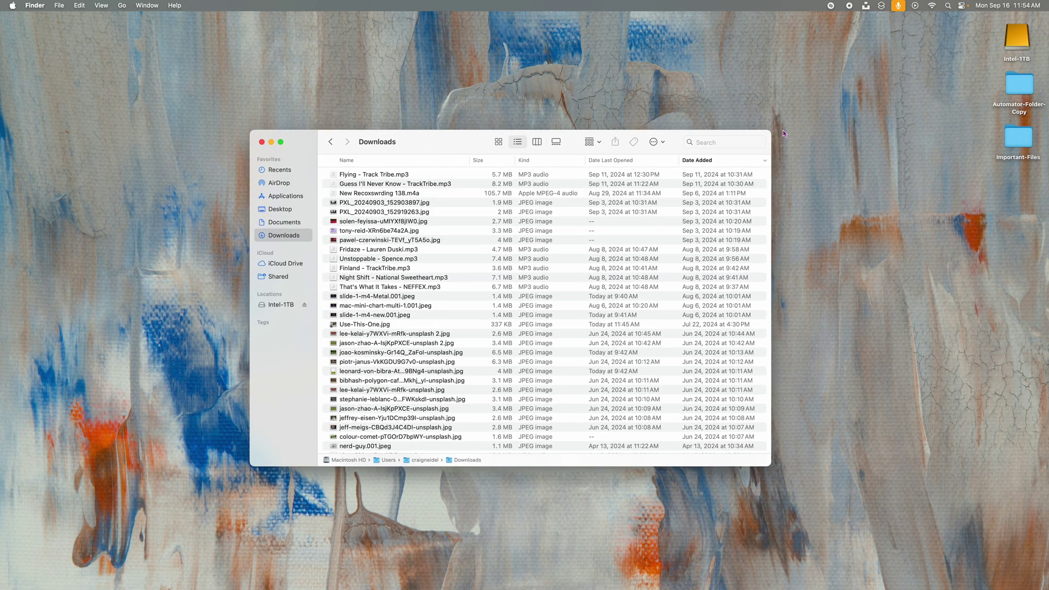
{"action": "left_click_drag", "start_coordinate": [771, 129], "coordinate": [937, 42]}
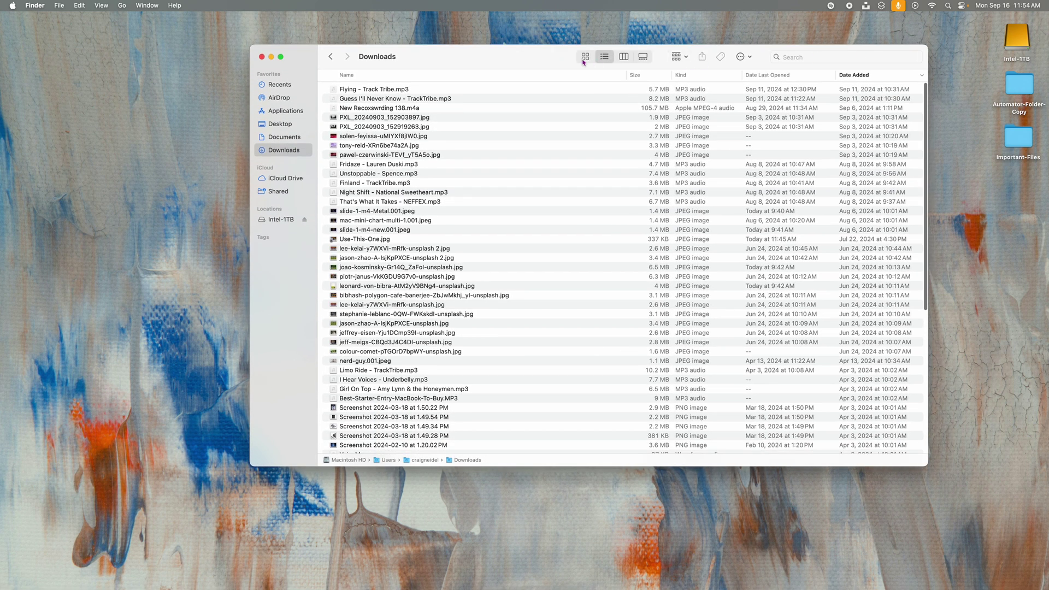
{"action": "left_click_drag", "start_coordinate": [500, 67], "coordinate": [496, 114]}
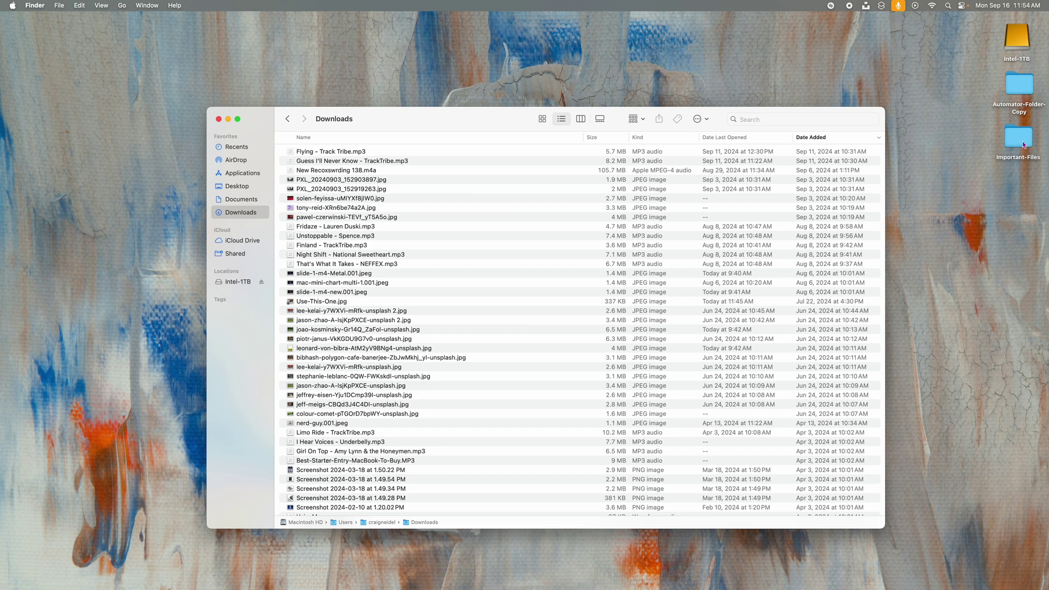
Add the desktop folder Important-Files as a shortcut in the Finder toolbar and close the window.
{"action": "left_click_drag", "start_coordinate": [1020, 140], "coordinate": [515, 113]}
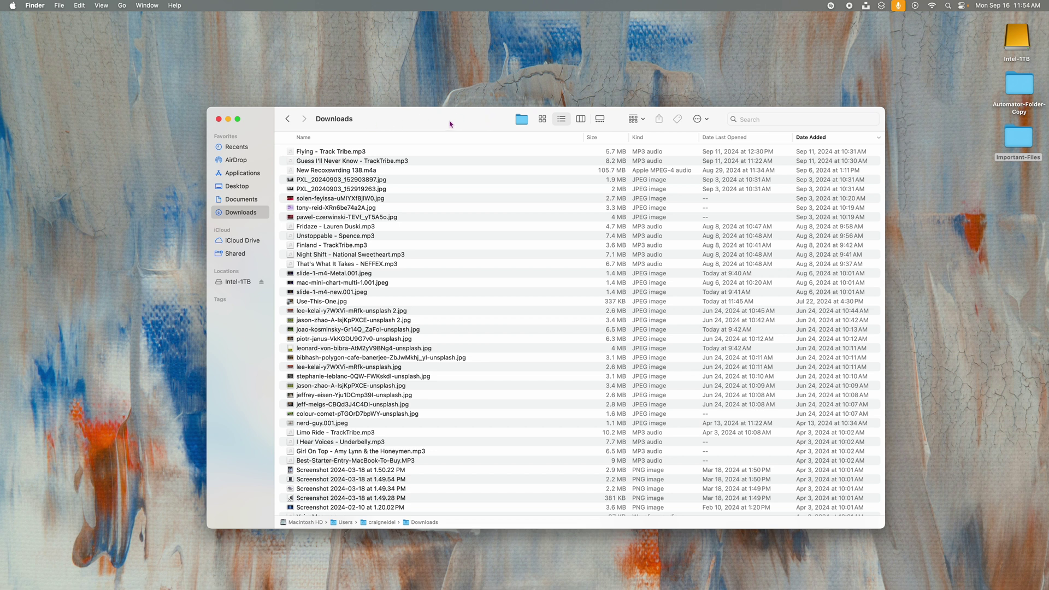
{"action": "left_click", "coordinate": [219, 119]}
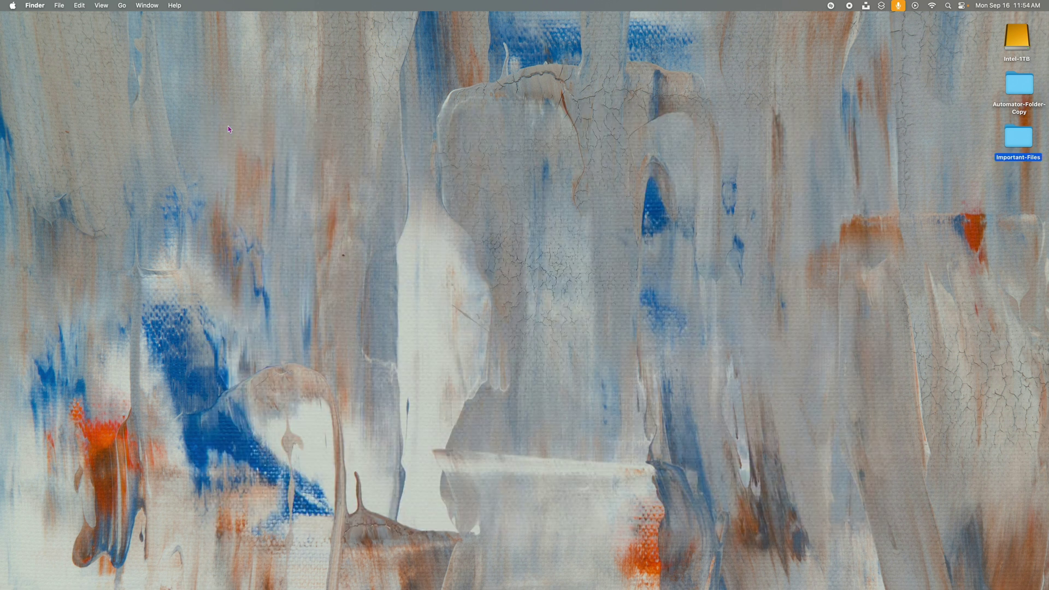
Enlarge a new Finder window and open the Important-Files folder through its toolbar shortcut.
{"action": "left_click", "coordinate": [93, 571]}
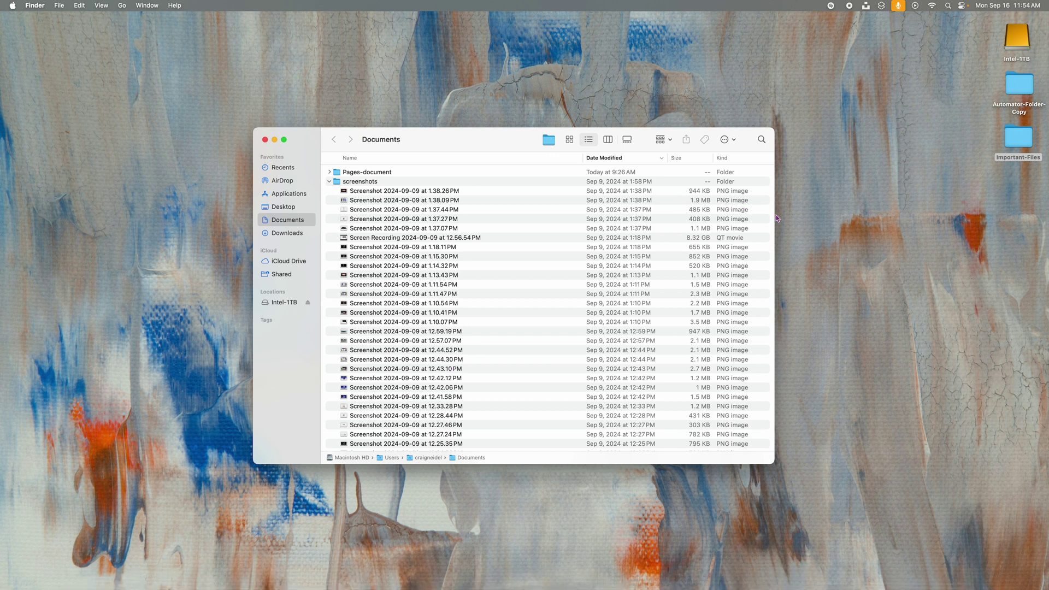
{"action": "left_click_drag", "start_coordinate": [771, 131], "coordinate": [840, 65]}
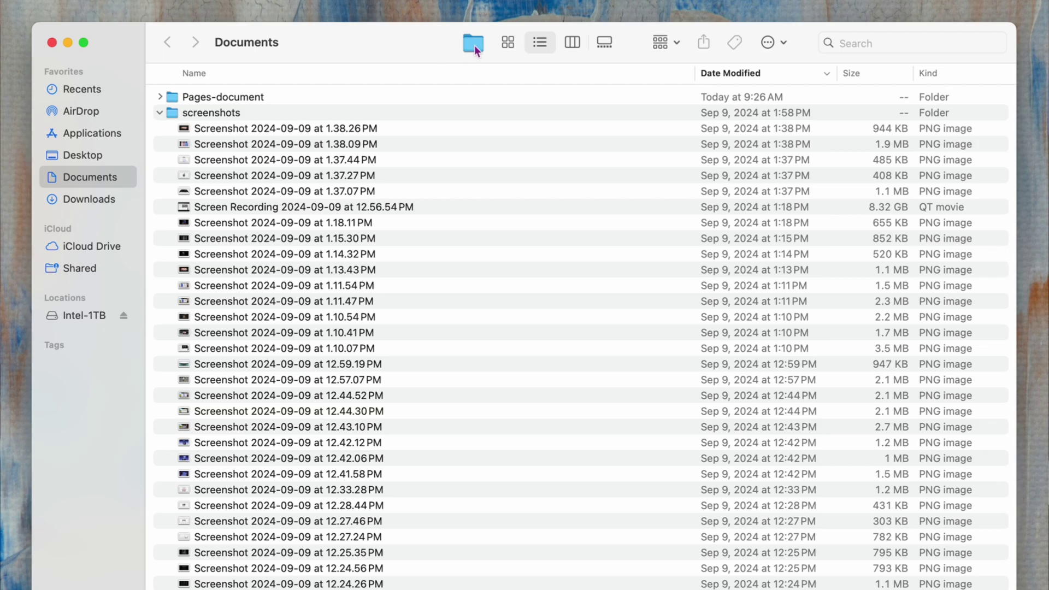
{"action": "left_click", "coordinate": [516, 78]}
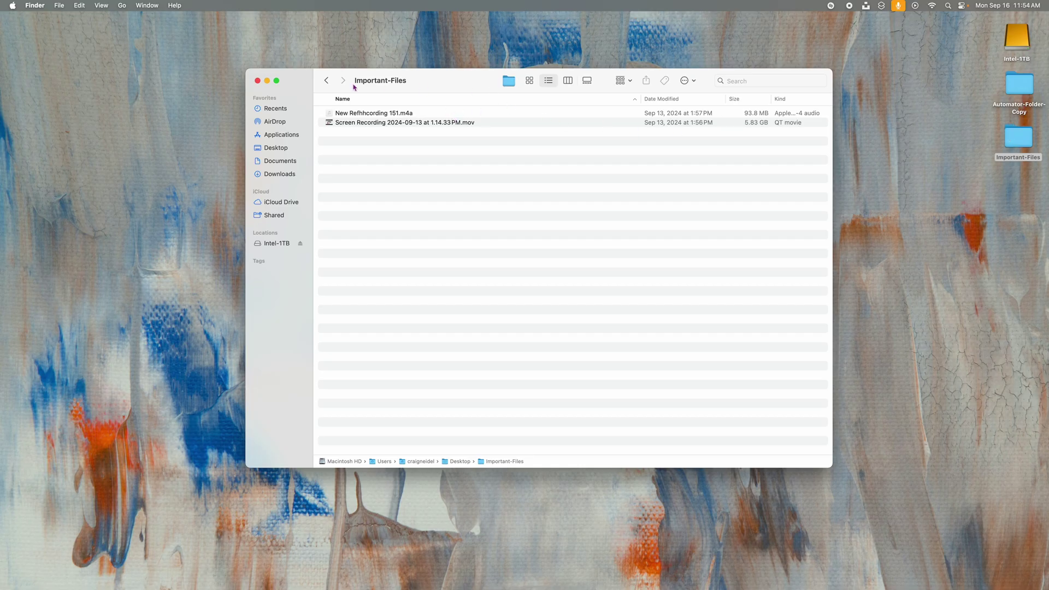
Return to the Documents folder and remove the Important-Files shortcut from the Finder toolbar.
{"action": "left_click", "coordinate": [326, 82]}
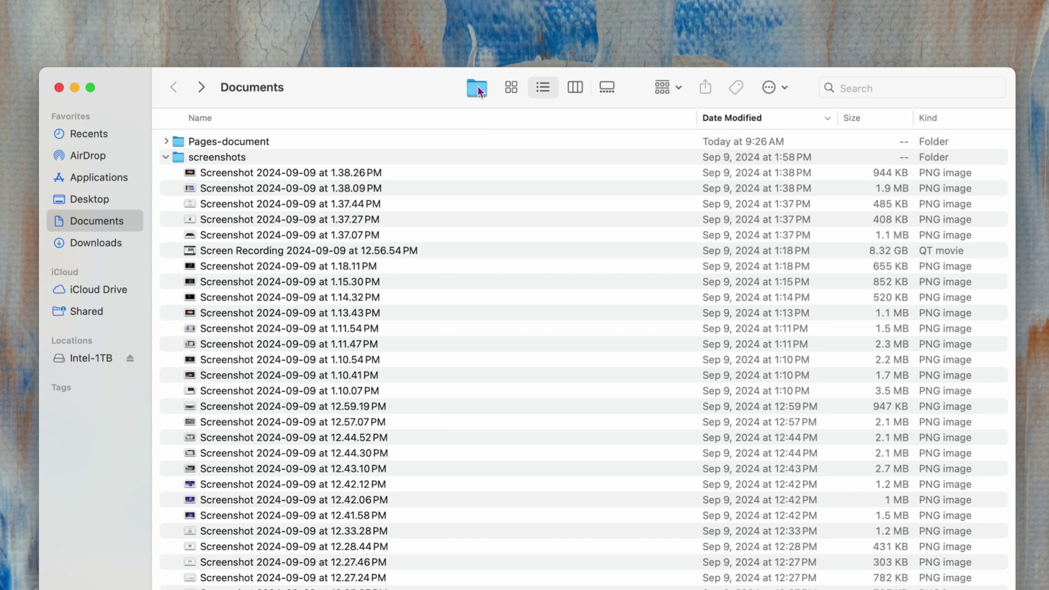
{"action": "left_click_drag", "start_coordinate": [477, 86], "coordinate": [476, 159]}
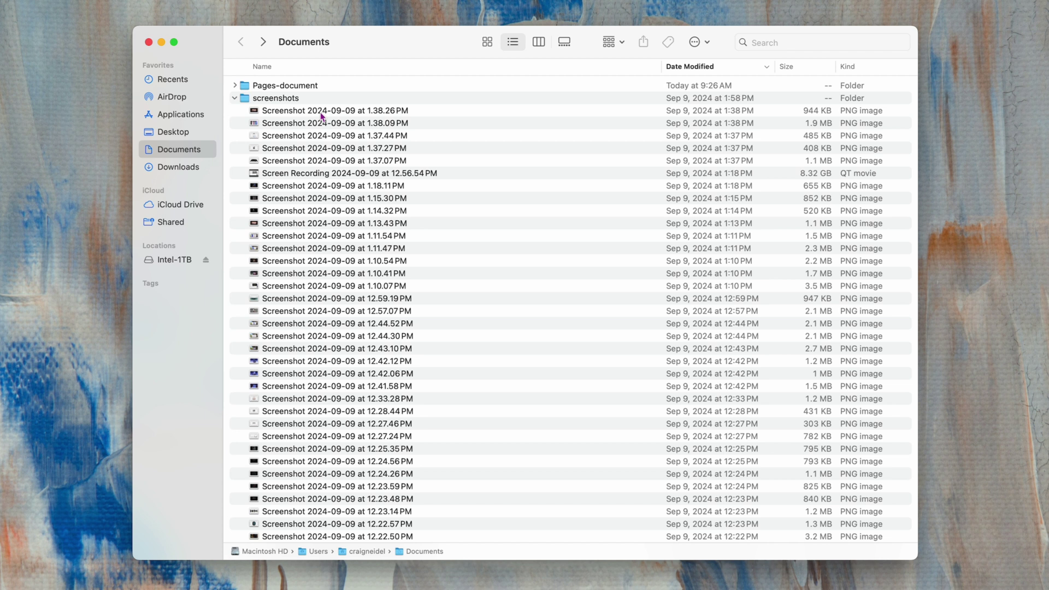
Try to add Screenshot 2024-09-09 at 1.38.26 PM to the Finder toolbar, and add the Numbers app there as a shortcut.
{"action": "left_click_drag", "start_coordinate": [321, 116], "coordinate": [489, 88]}
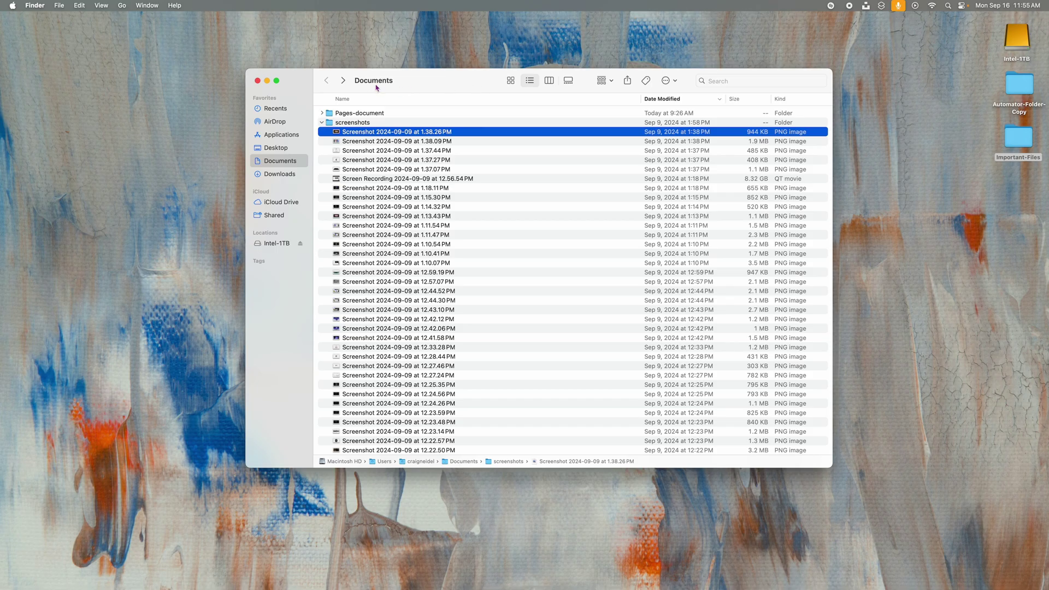
{"action": "mouse_move", "coordinate": [460, 586]}
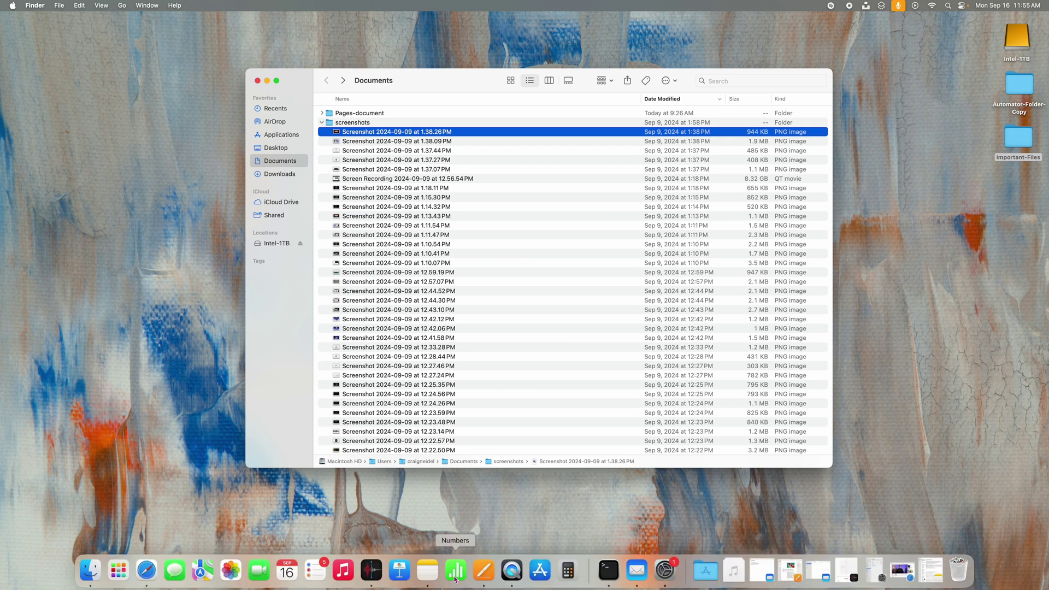
{"action": "left_click_drag", "start_coordinate": [456, 579], "coordinate": [484, 88]}
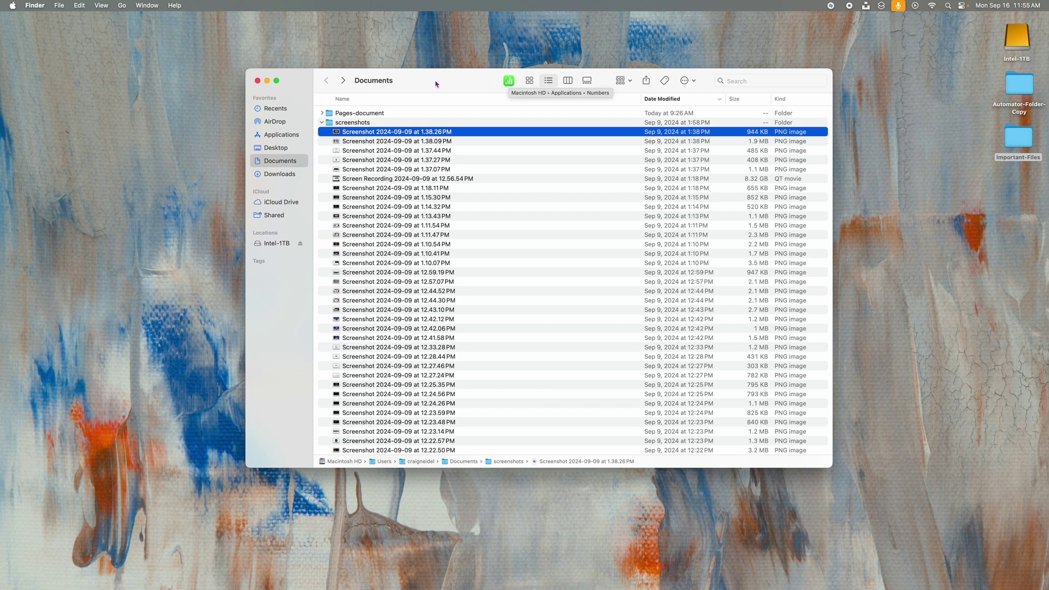
Shift the Documents window slightly and remove the Numbers shortcut from the Finder toolbar.
{"action": "left_click_drag", "start_coordinate": [437, 84], "coordinate": [410, 83]}
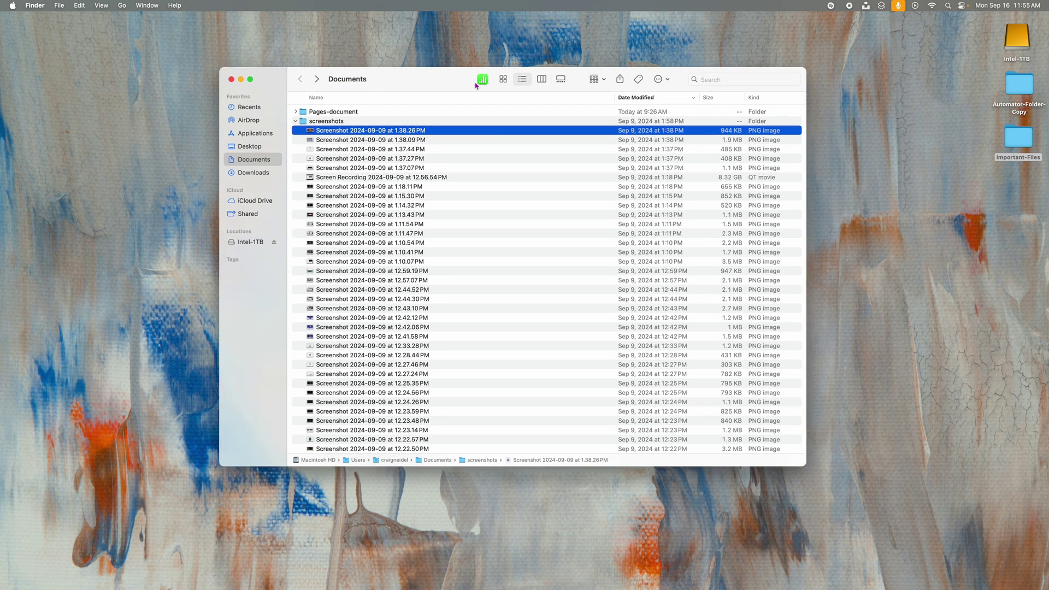
{"action": "left_click_drag", "start_coordinate": [483, 83], "coordinate": [487, 130]}
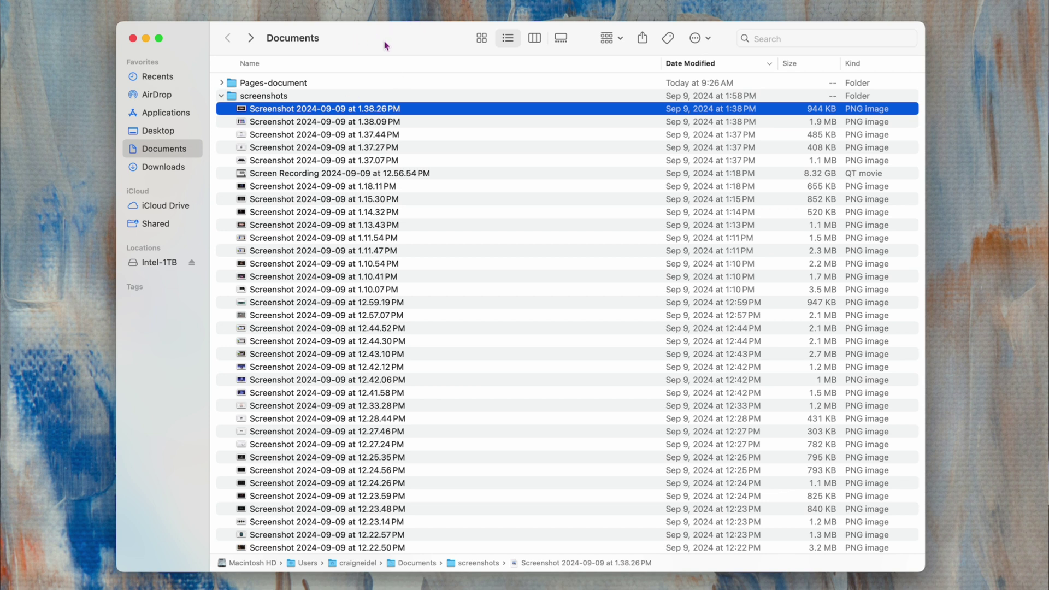
{"action": "mouse_move", "coordinate": [295, 46]}
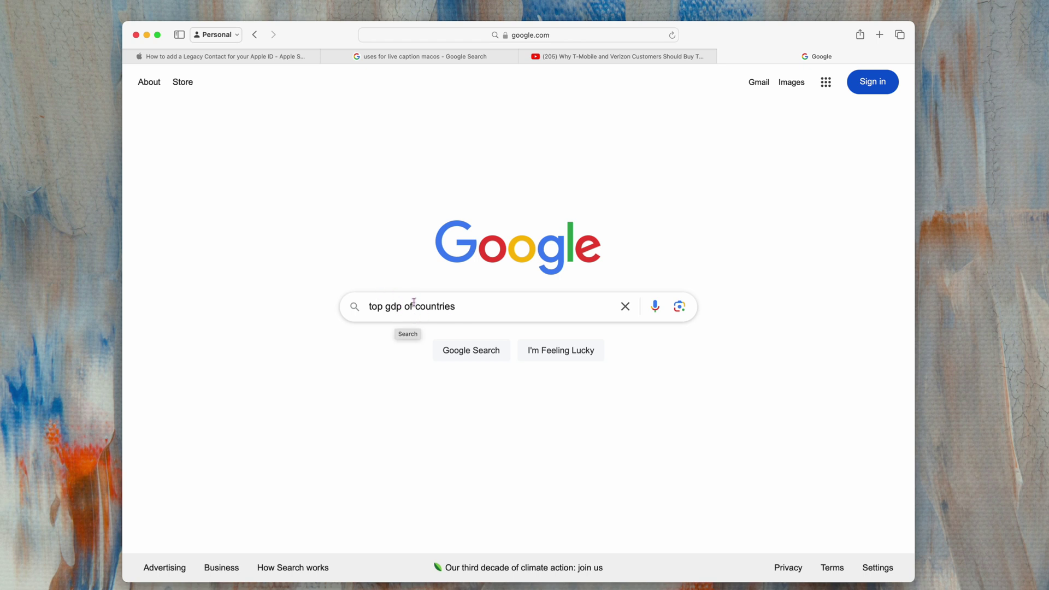
Search Google in Safari for "top gdp of countries" and open Wikipedia's List of countries by GDP (nominal).
{"action": "left_click", "coordinate": [473, 358]}
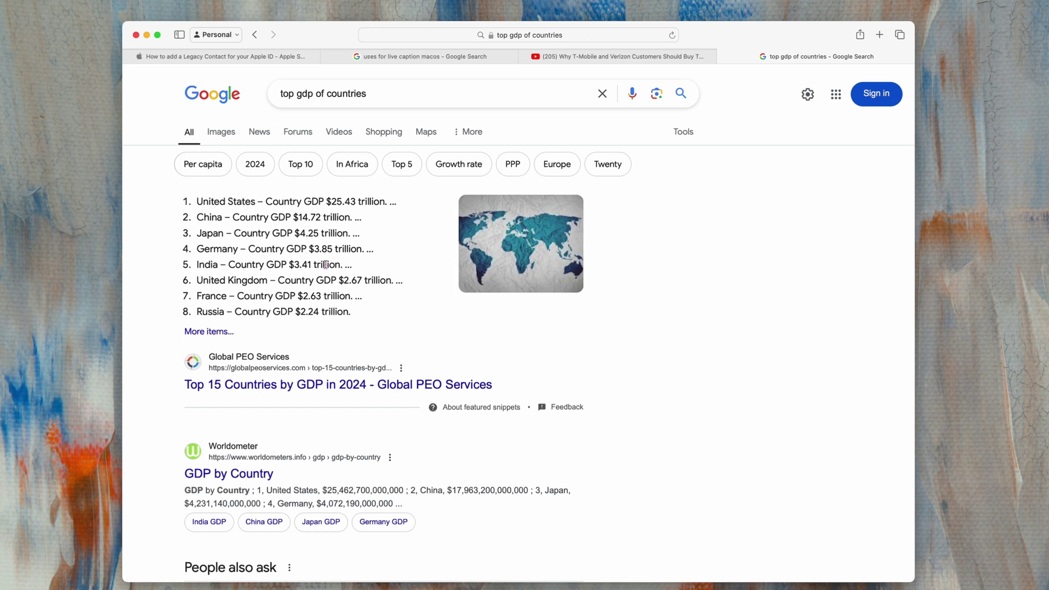
{"action": "scroll", "coordinate": [360, 263], "scroll_direction": "down", "scroll_amount": 2}
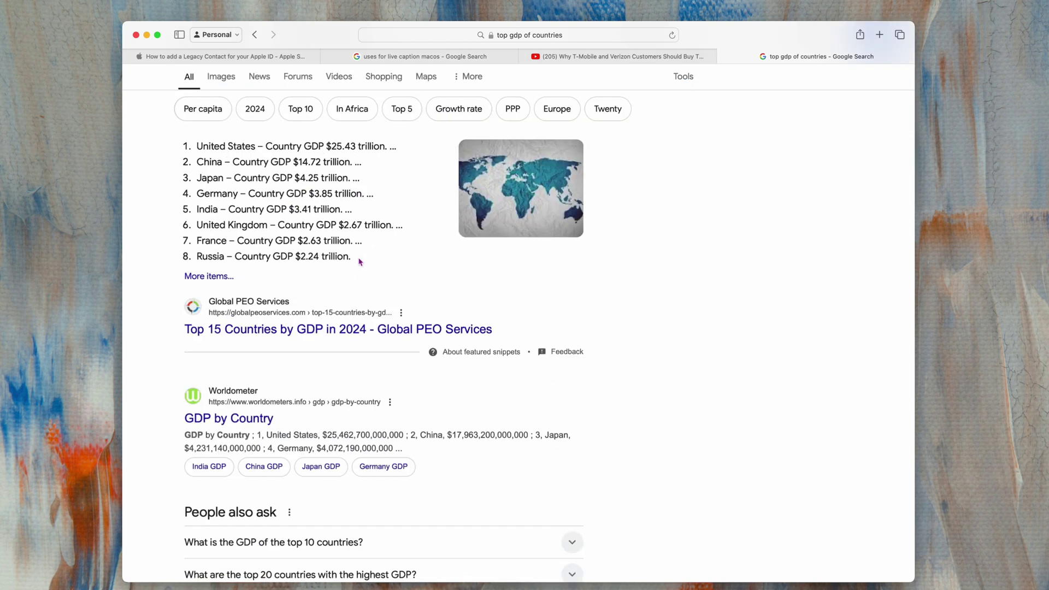
{"action": "scroll", "coordinate": [360, 263], "scroll_direction": "down", "scroll_amount": 6}
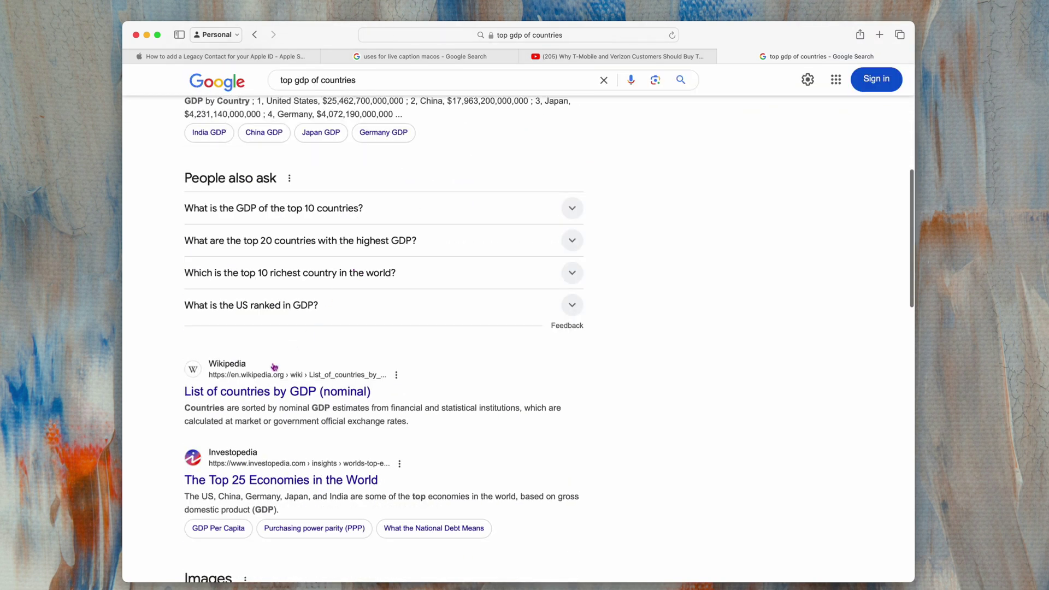
{"action": "left_click", "coordinate": [242, 397]}
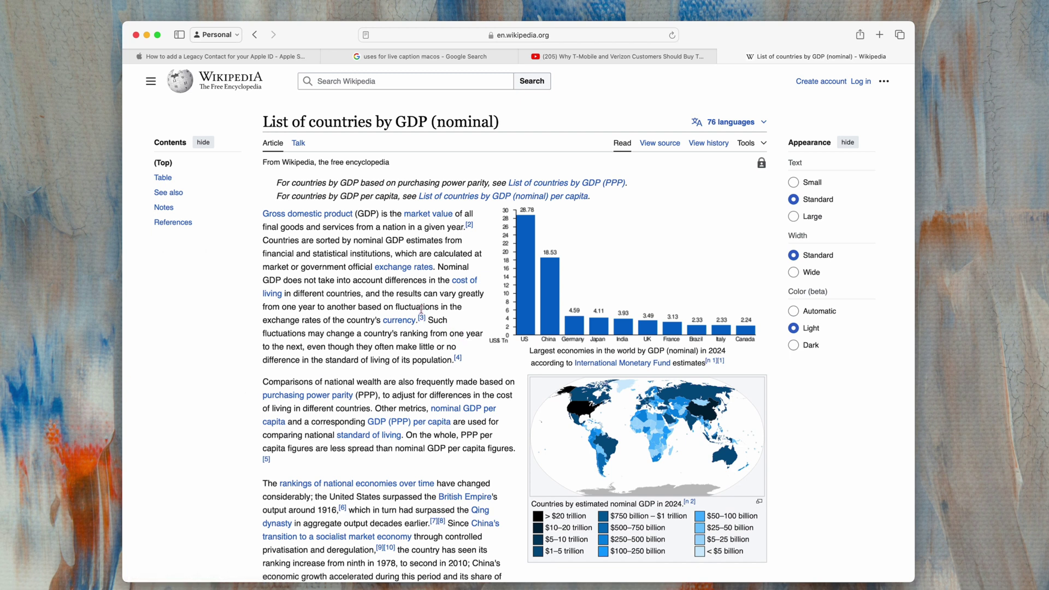
Open the United States economy article from the GDP table, and follow its link to the Germany article.
{"action": "scroll", "coordinate": [421, 309], "scroll_direction": "down", "scroll_amount": 13}
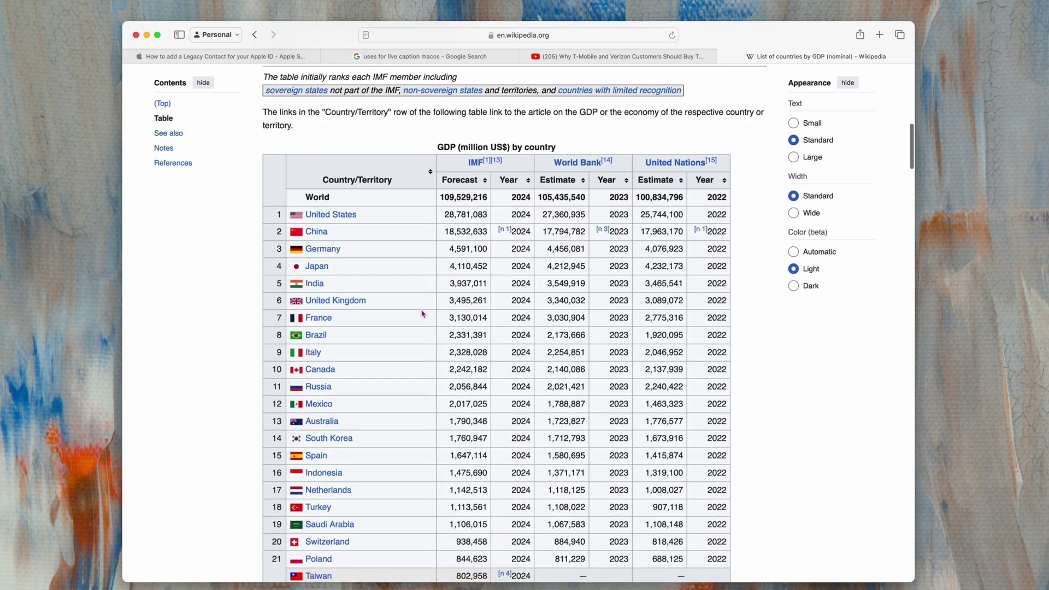
{"action": "left_click", "coordinate": [329, 216]}
{"action": "mouse_move", "coordinate": [393, 305]}
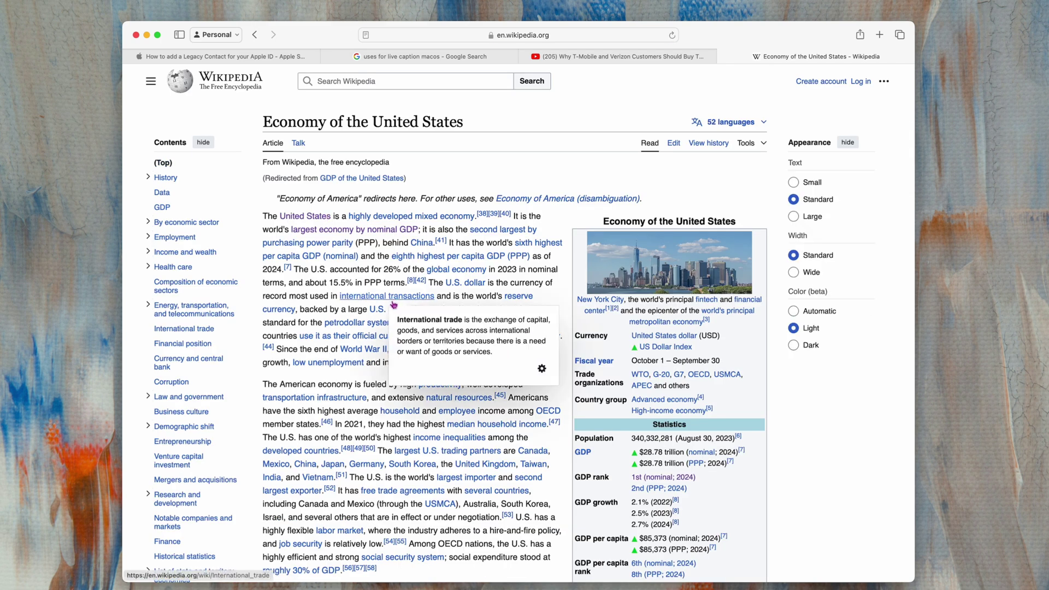
{"action": "scroll", "coordinate": [463, 306], "scroll_direction": "down", "scroll_amount": 3}
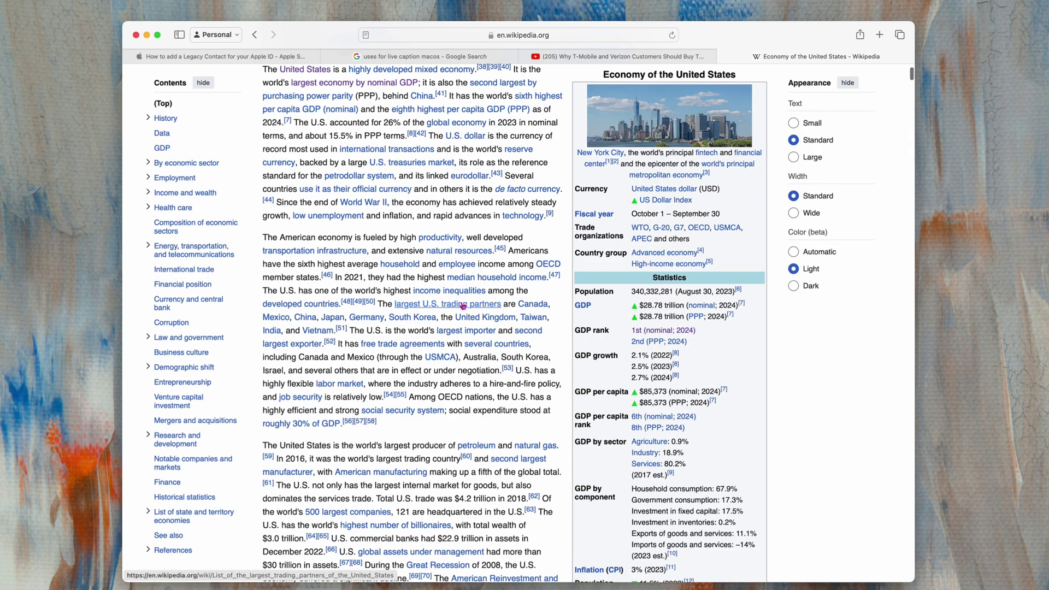
{"action": "left_click", "coordinate": [366, 318]}
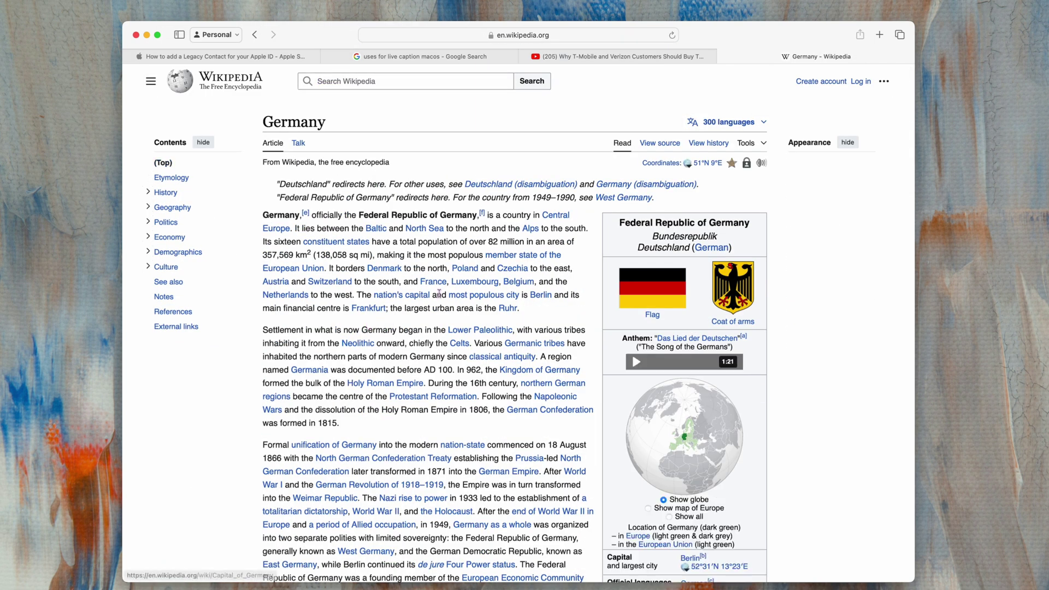